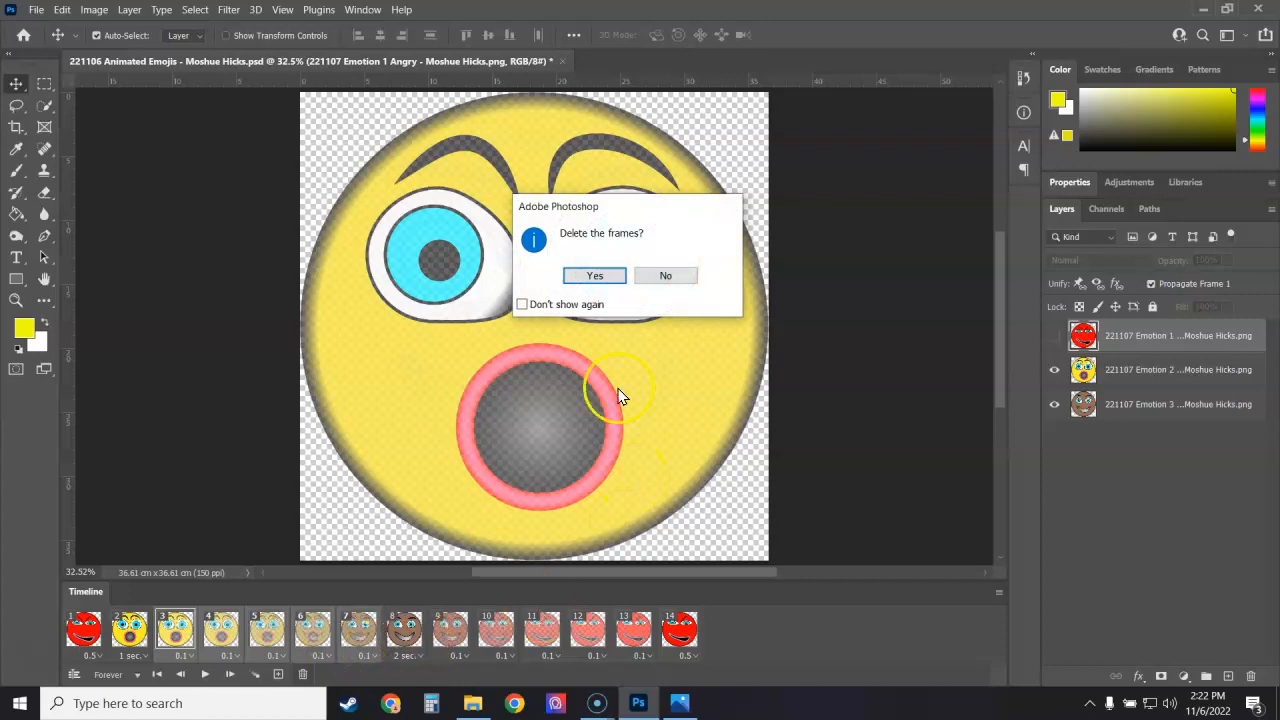
Delete all the blended in-between frames and the duplicate angry-face frame at the end, keeping one frame per emoji.
{"action": "left_click", "coordinate": [594, 275]}
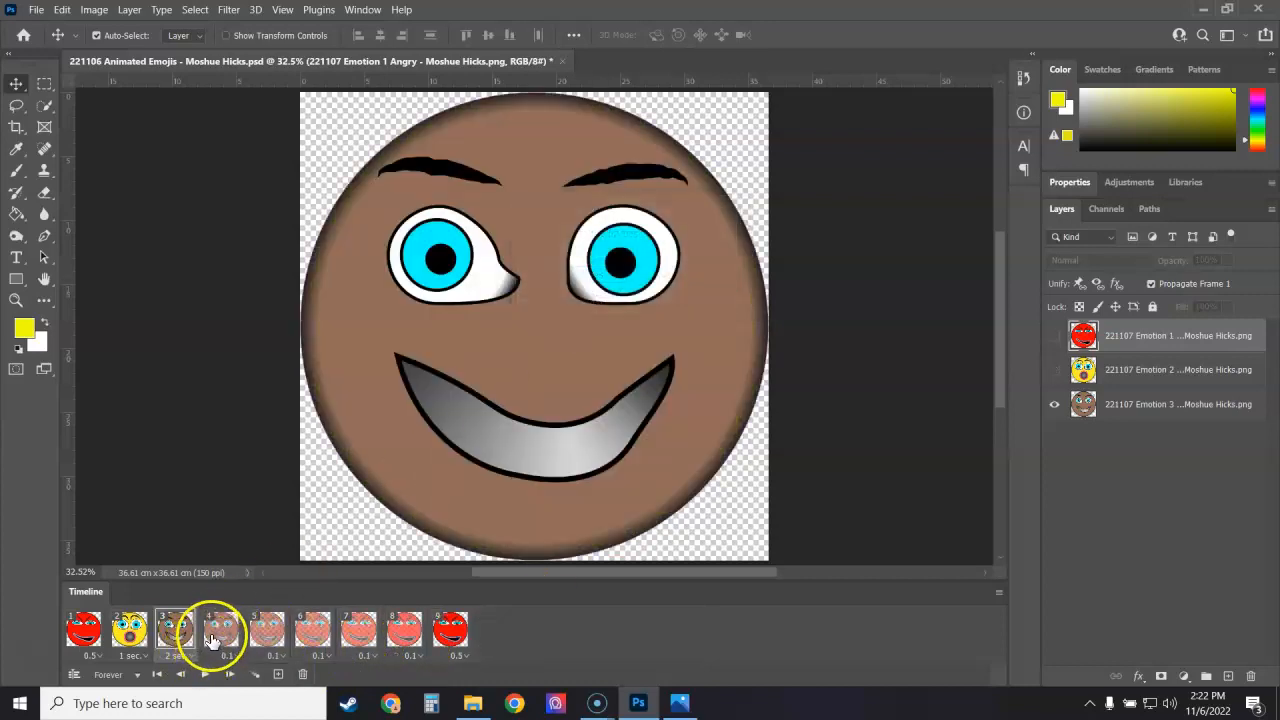
{"action": "left_click", "coordinate": [212, 640]}
{"action": "left_click", "coordinate": [399, 662]}
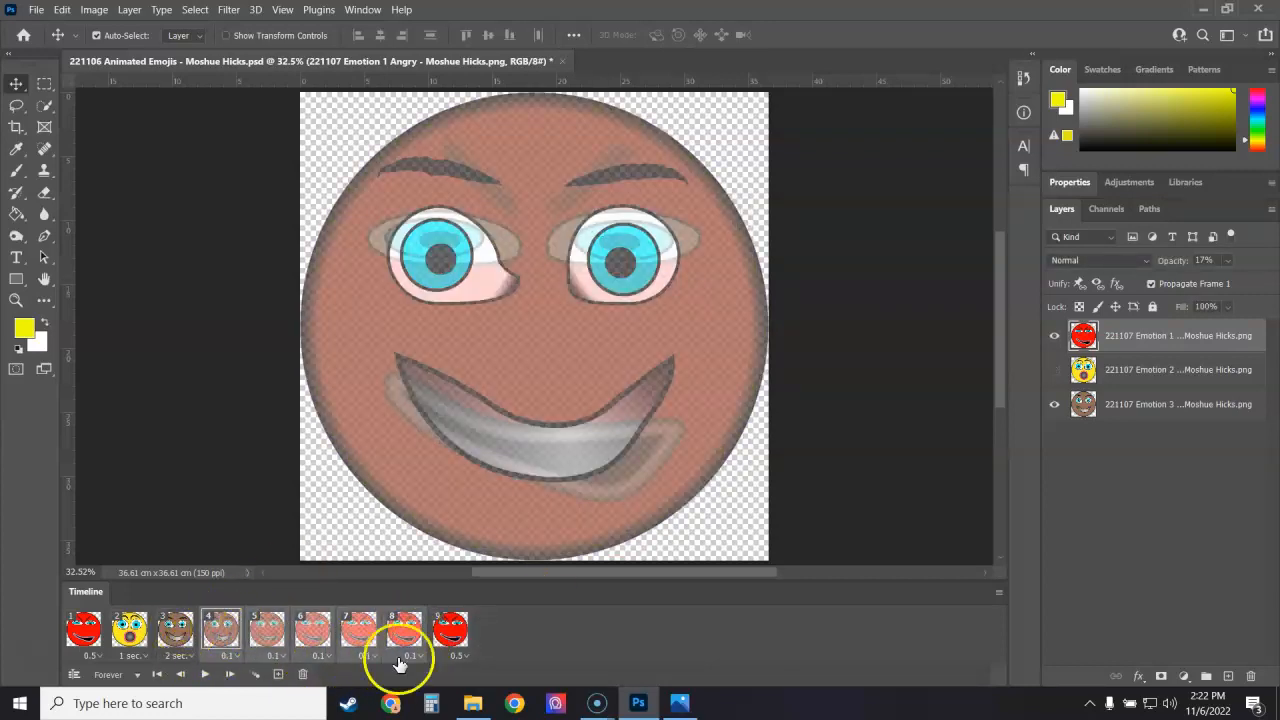
{"action": "left_click", "coordinate": [304, 675]}
{"action": "left_click", "coordinate": [595, 277]}
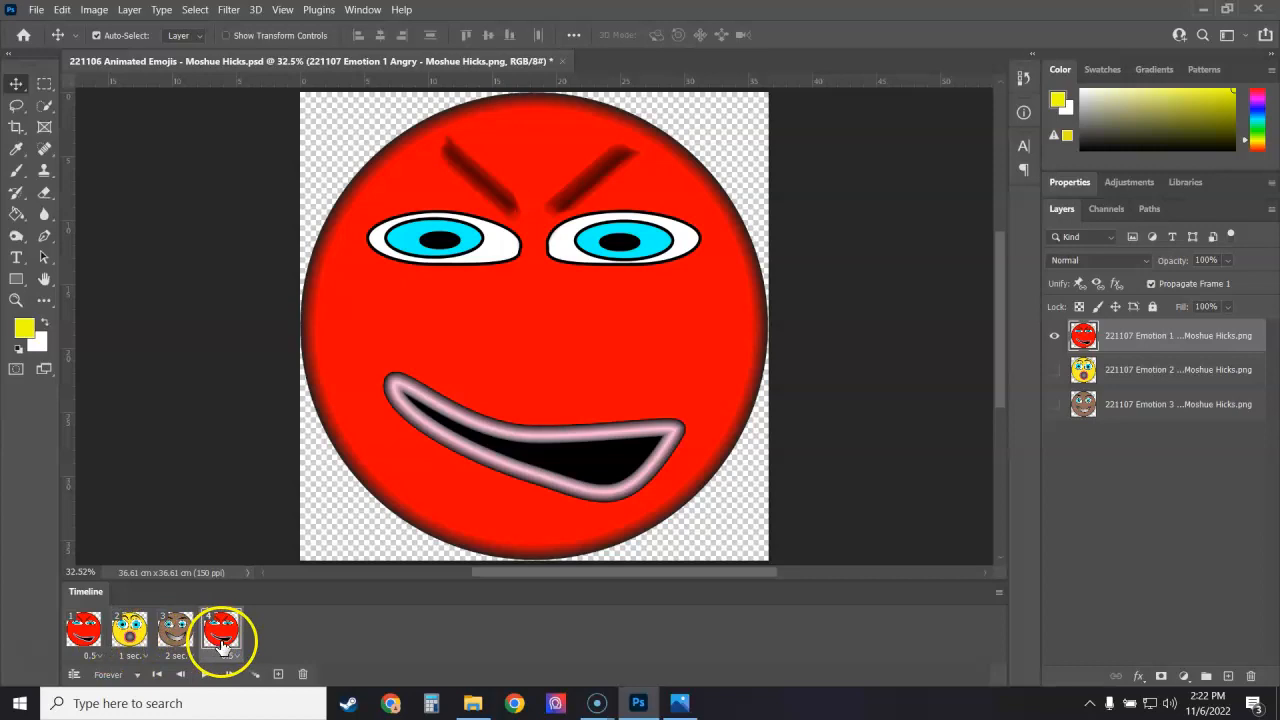
{"action": "left_click", "coordinate": [304, 675]}
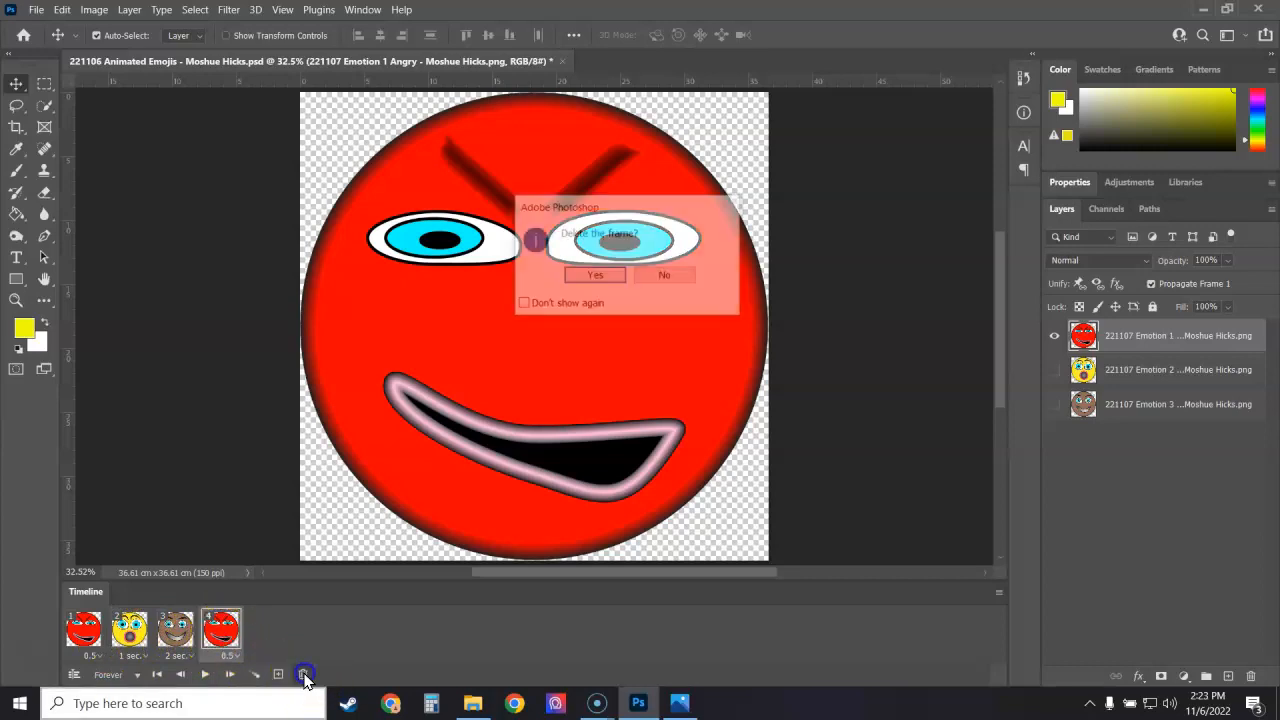
{"action": "left_click", "coordinate": [600, 276]}
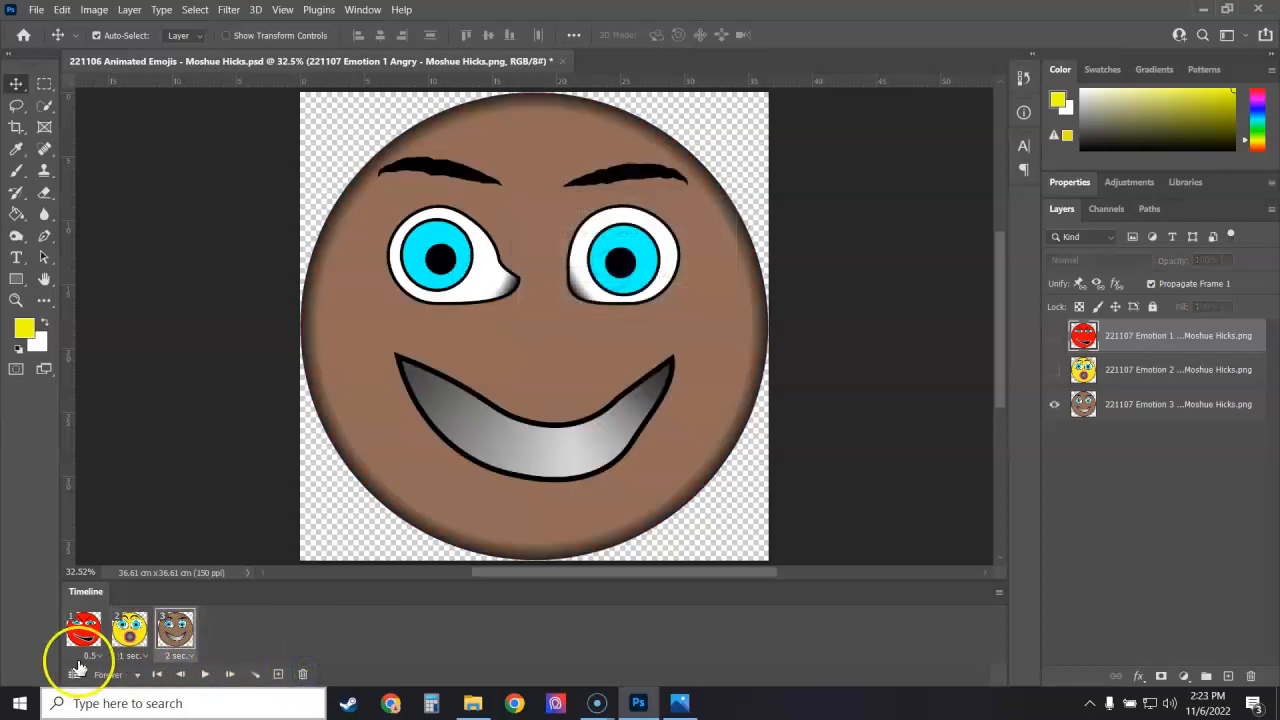
Set the delay of all three emoji frames to 0.1 seconds.
{"action": "left_click", "coordinate": [85, 630]}
{"action": "left_click", "coordinate": [135, 632]}
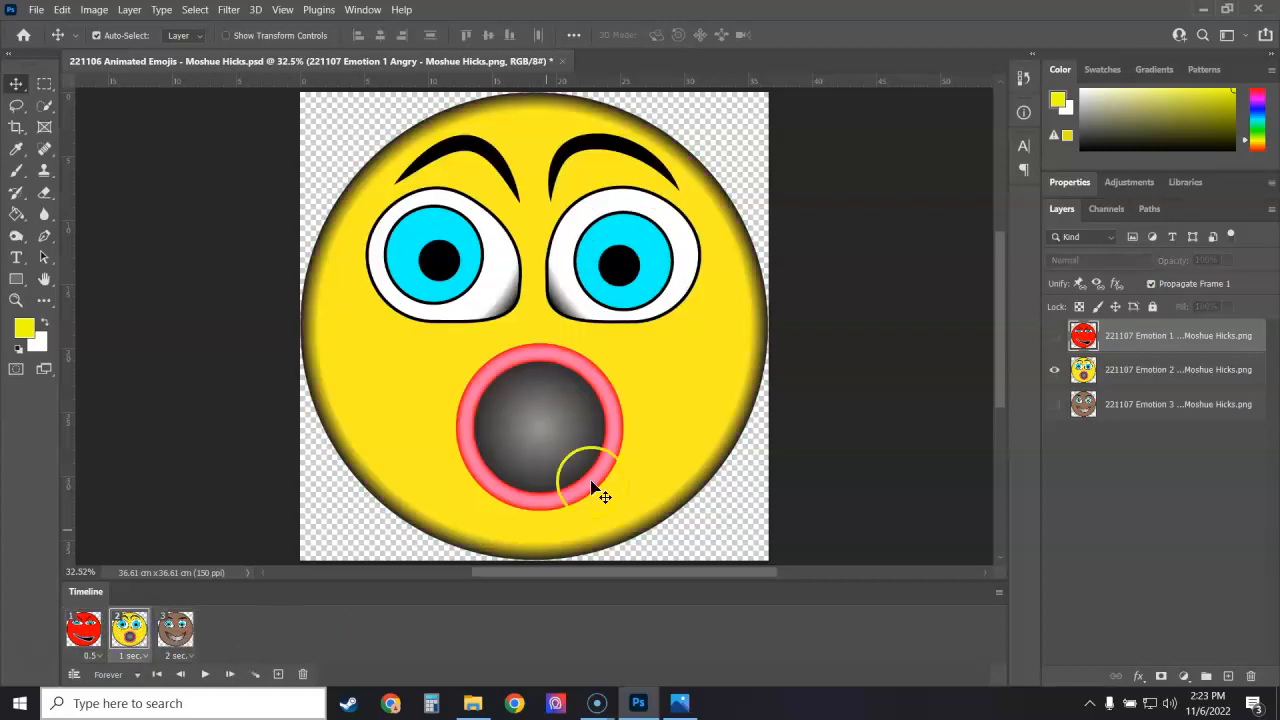
{"action": "left_click", "coordinate": [190, 657]}
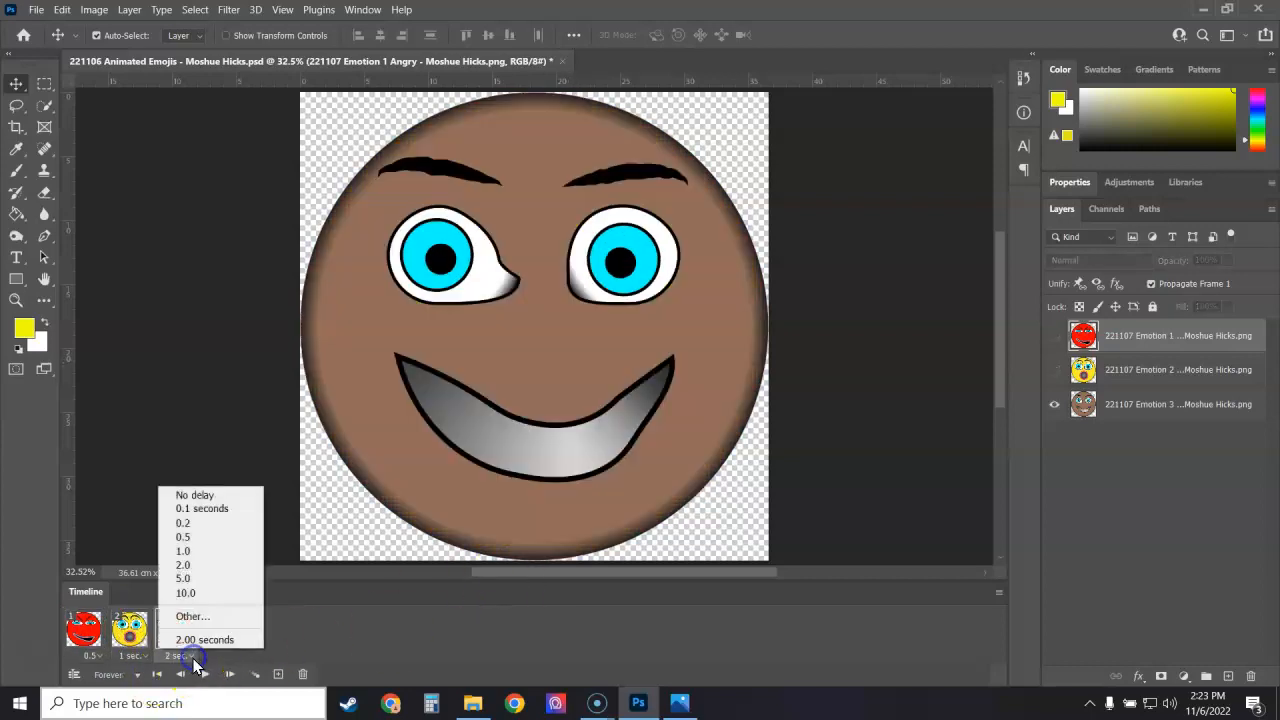
{"action": "left_click", "coordinate": [212, 508]}
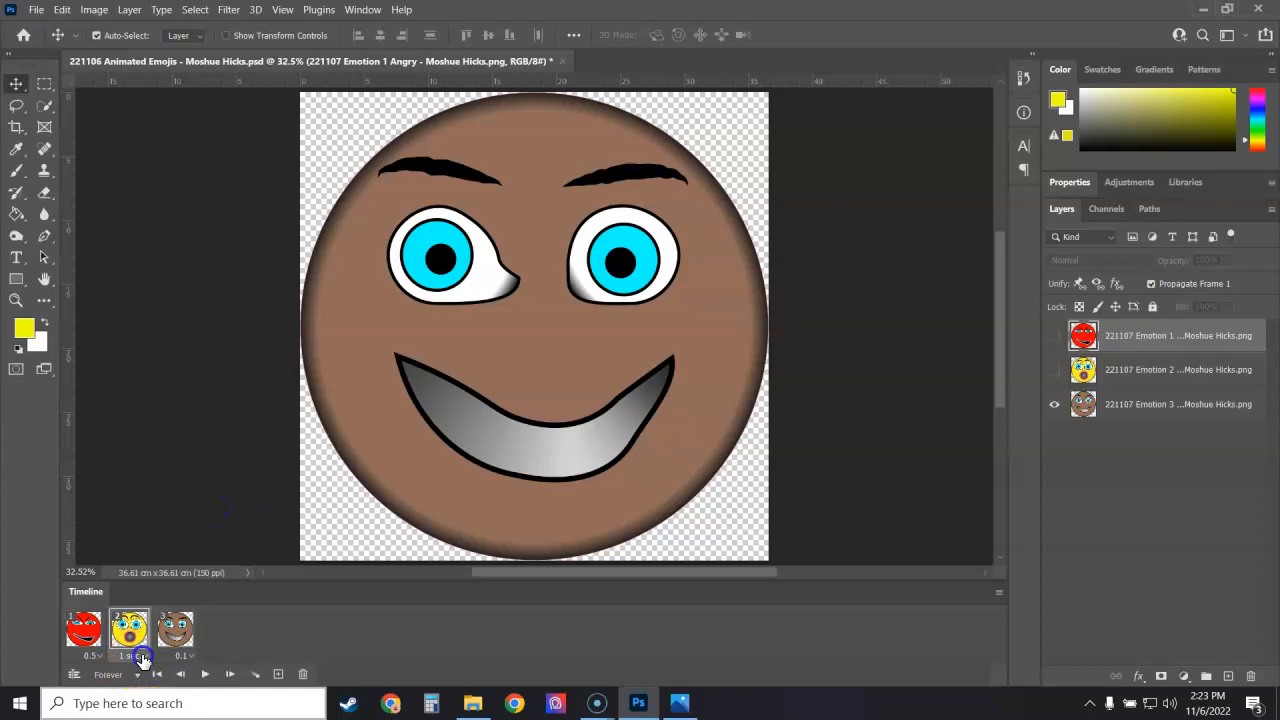
{"action": "left_click", "coordinate": [131, 656]}
{"action": "left_click", "coordinate": [150, 508]}
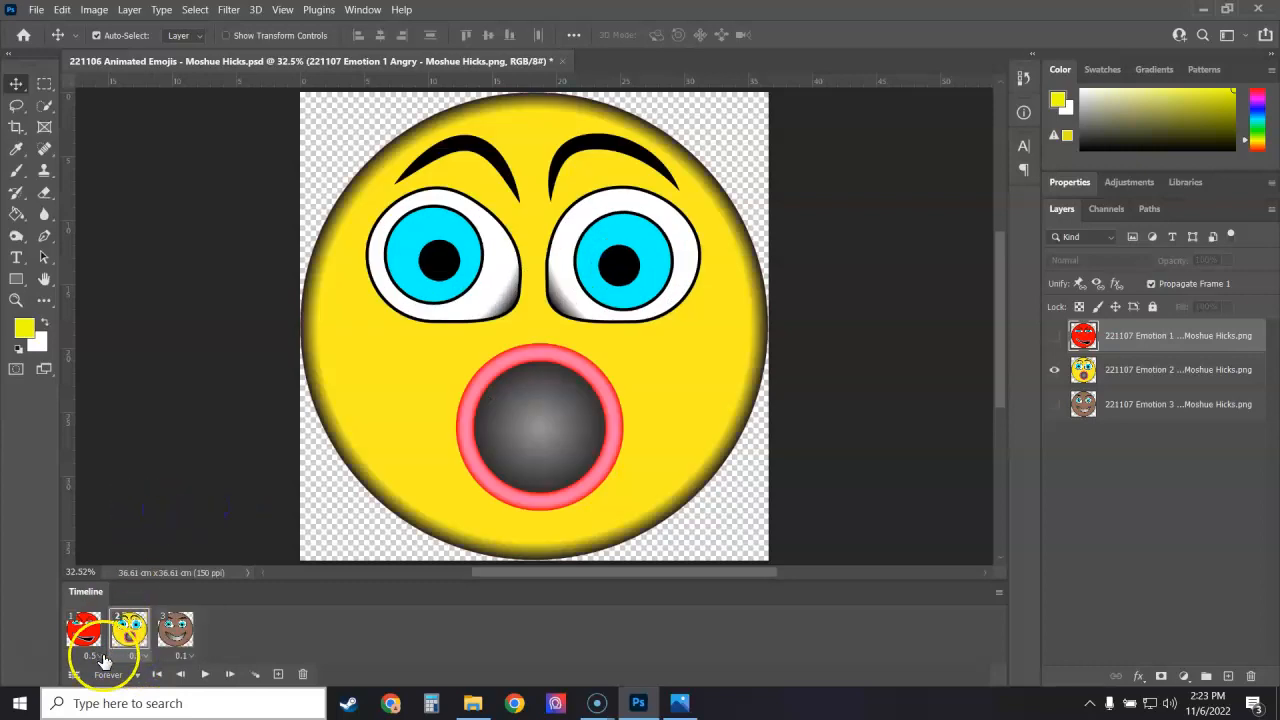
{"action": "left_click", "coordinate": [93, 656]}
{"action": "left_click", "coordinate": [140, 508]}
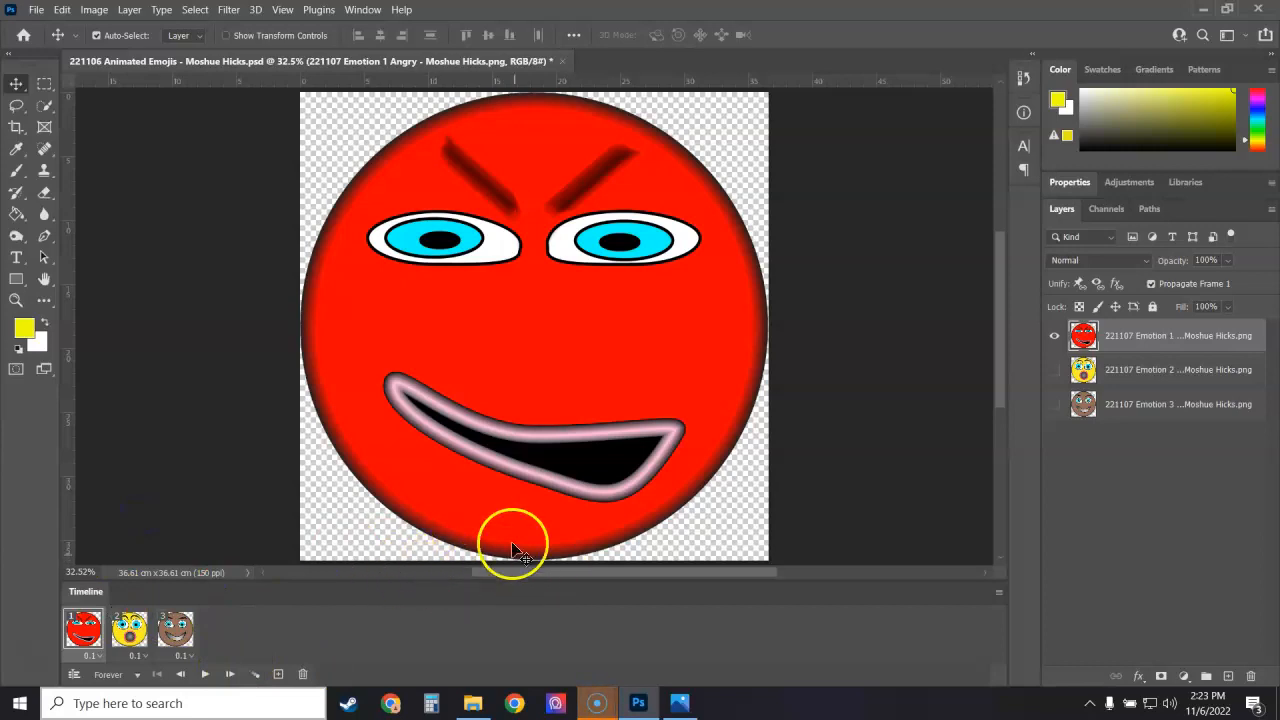
Extend the canvas leftward with the Crop tool to about 100 cm wide, leaving empty space beside the face.
{"action": "key", "text": "ctrl+minus"}
{"action": "key", "text": "ctrl+minus"}
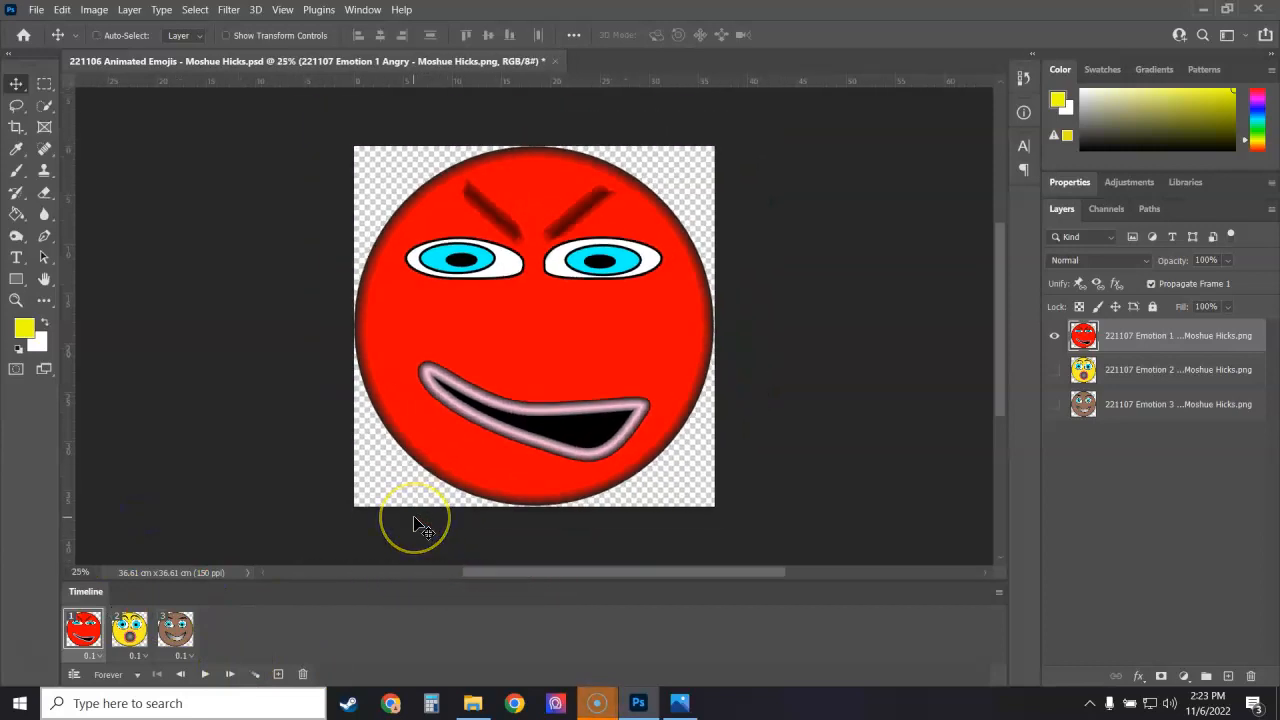
{"action": "left_click", "coordinate": [20, 131]}
{"action": "left_click_drag", "start_coordinate": [414, 318], "coordinate": [202, 325]}
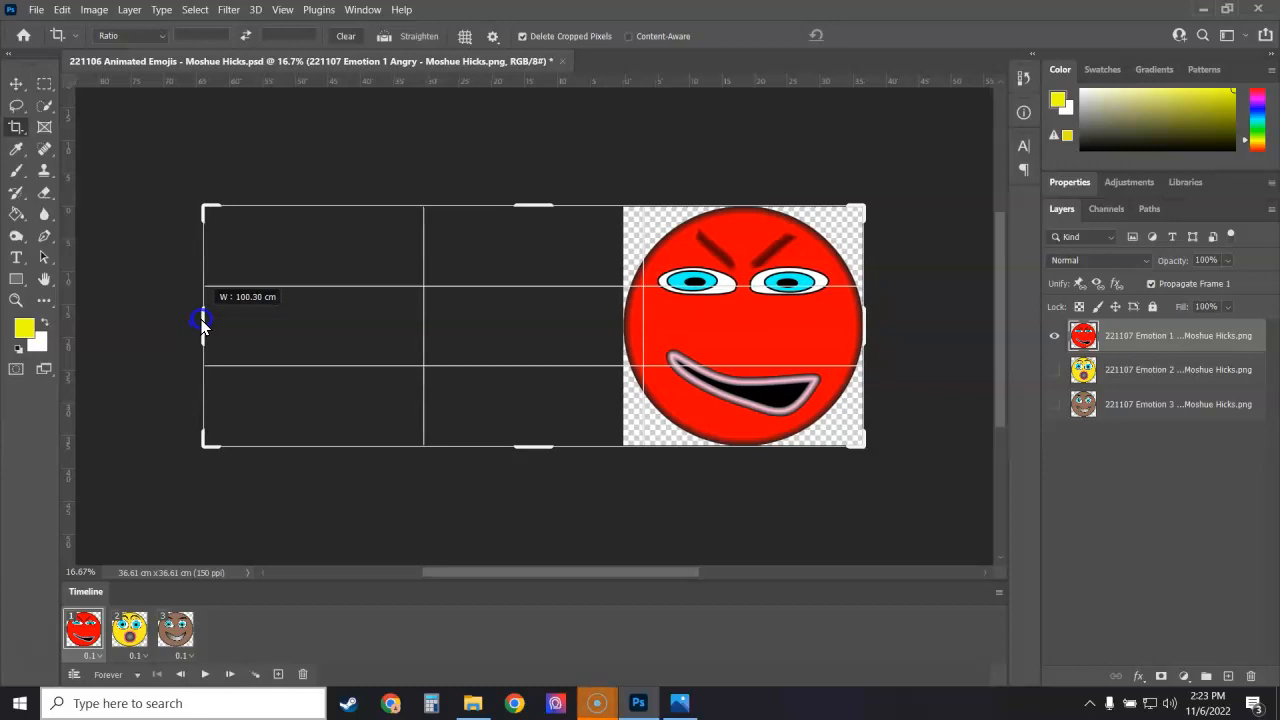
{"action": "left_click_drag", "start_coordinate": [201, 322], "coordinate": [202, 319]}
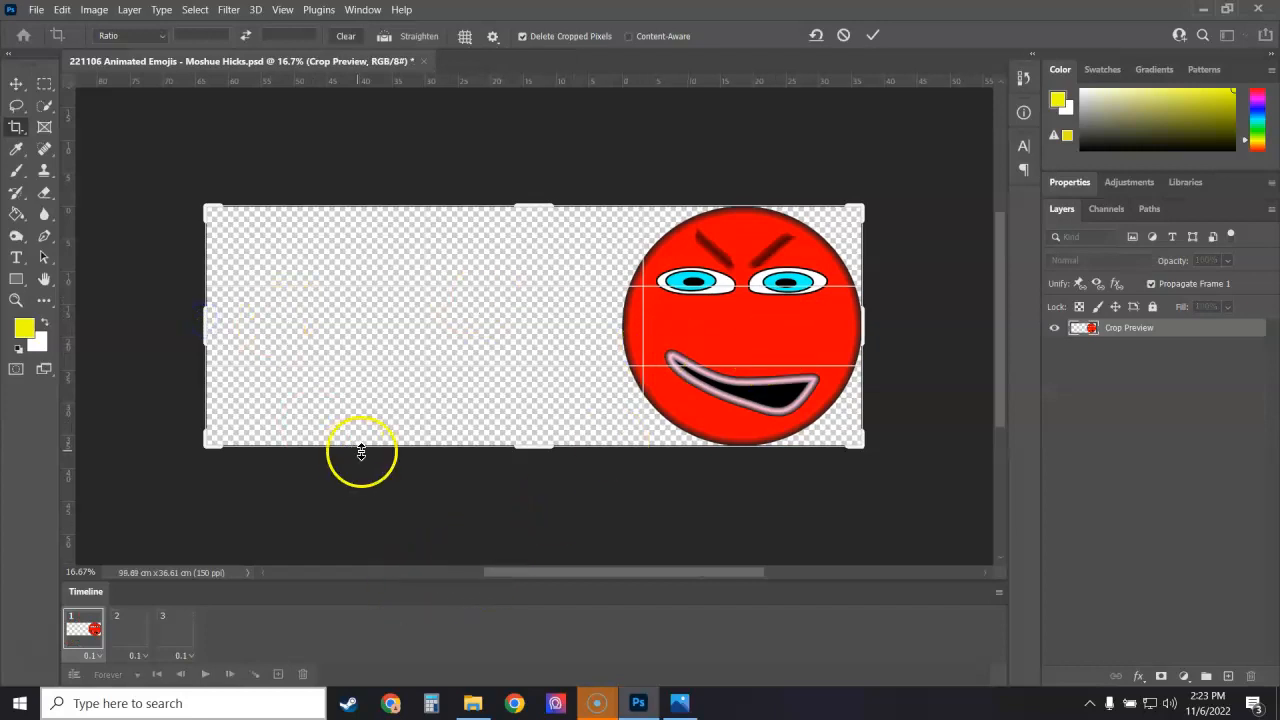
{"action": "left_click", "coordinate": [872, 35]}
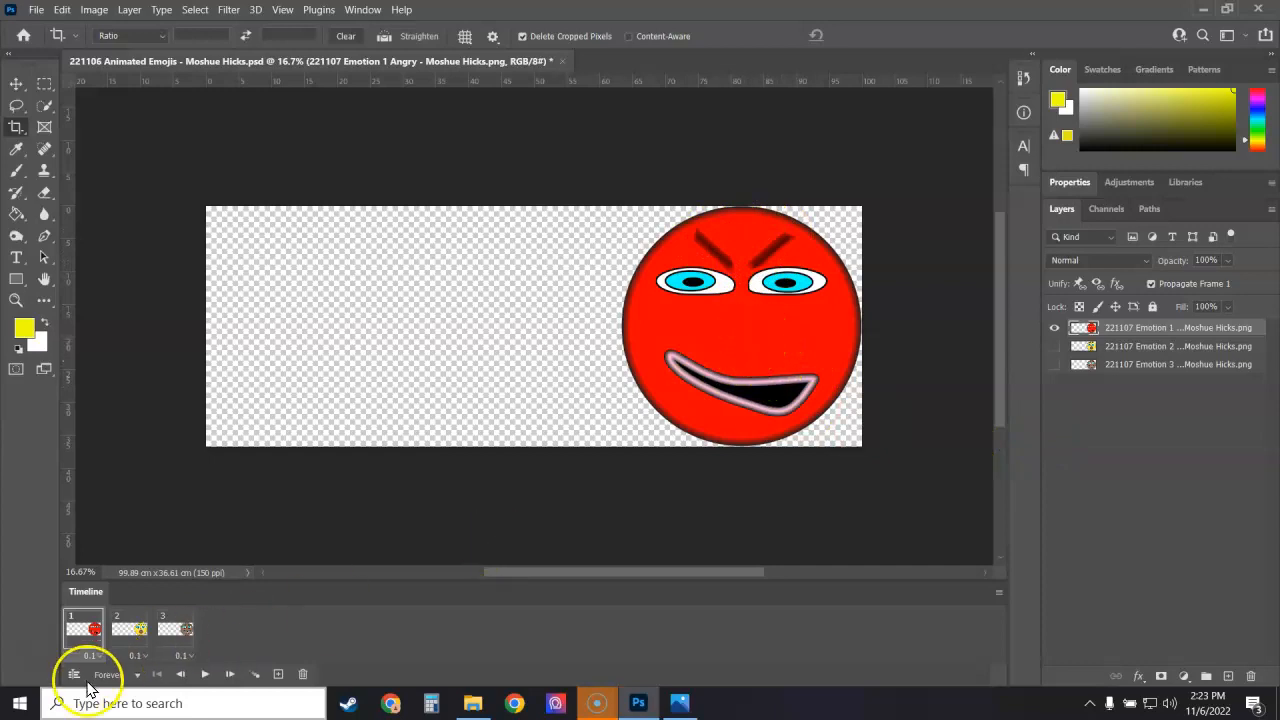
Duplicate the angry-face frame and move the red face to the canvas's left edge in the copy.
{"action": "left_click", "coordinate": [124, 632]}
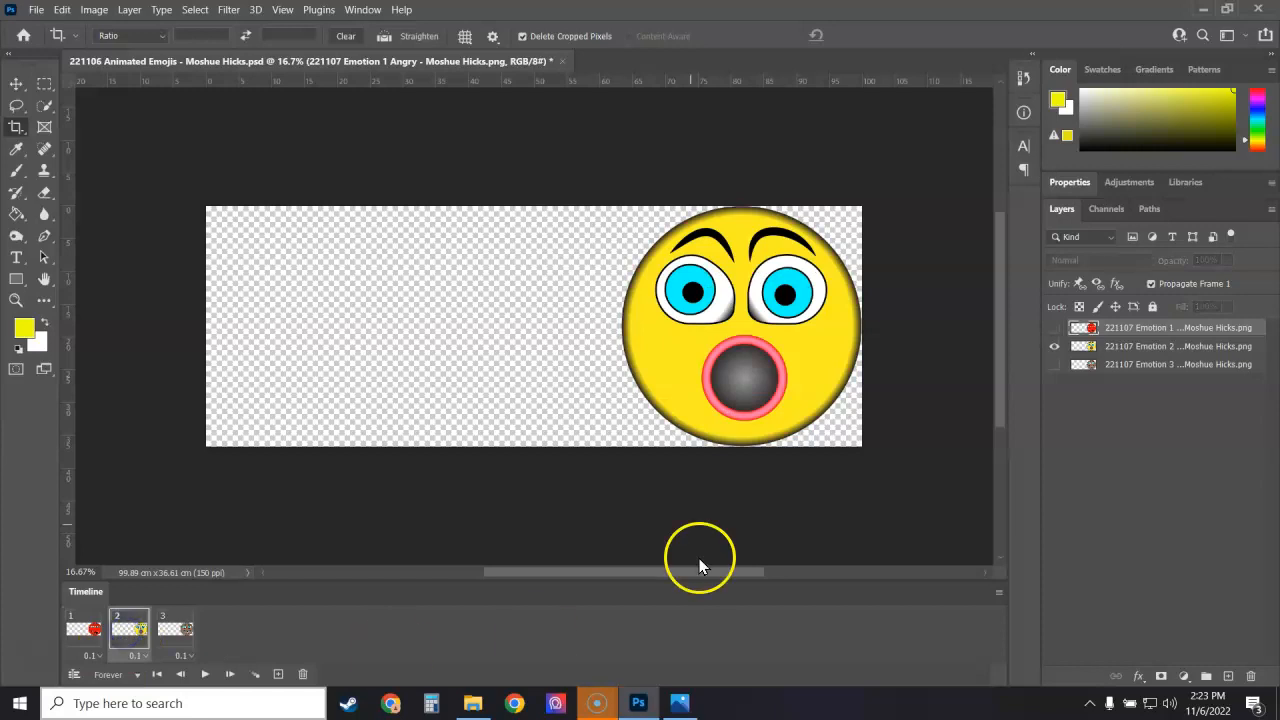
{"action": "left_click", "coordinate": [90, 632]}
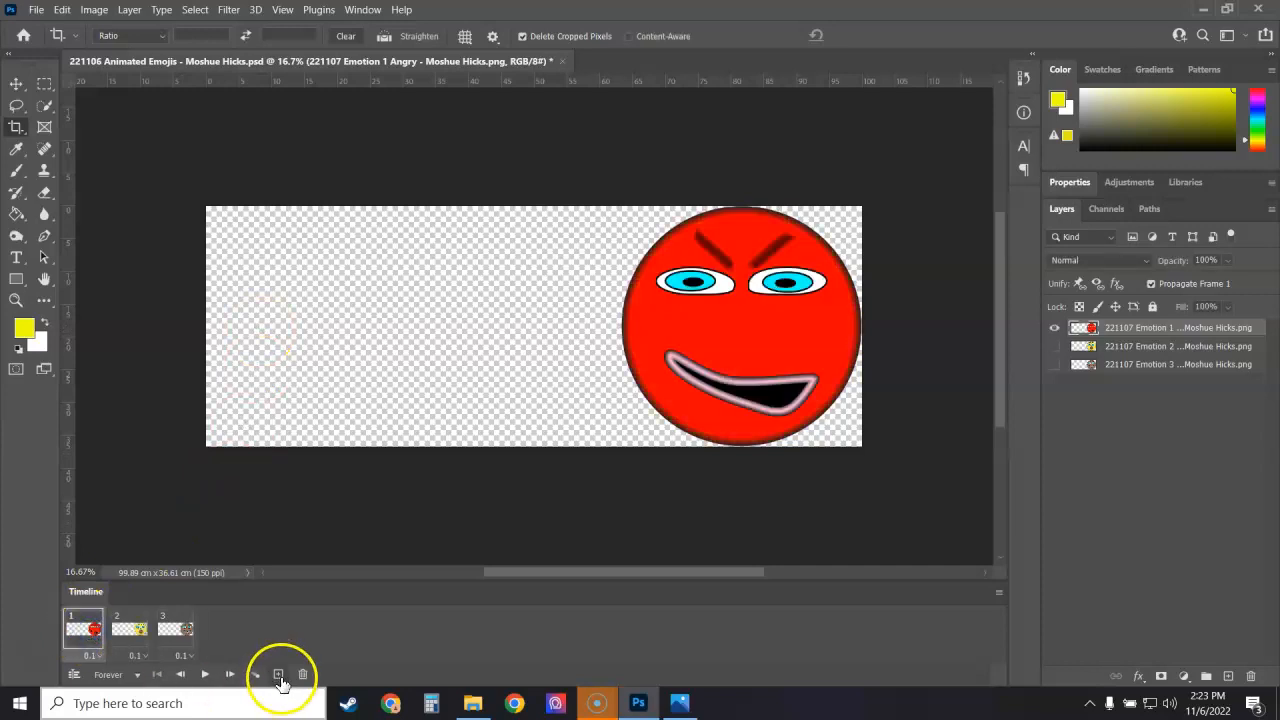
{"action": "left_click", "coordinate": [279, 676]}
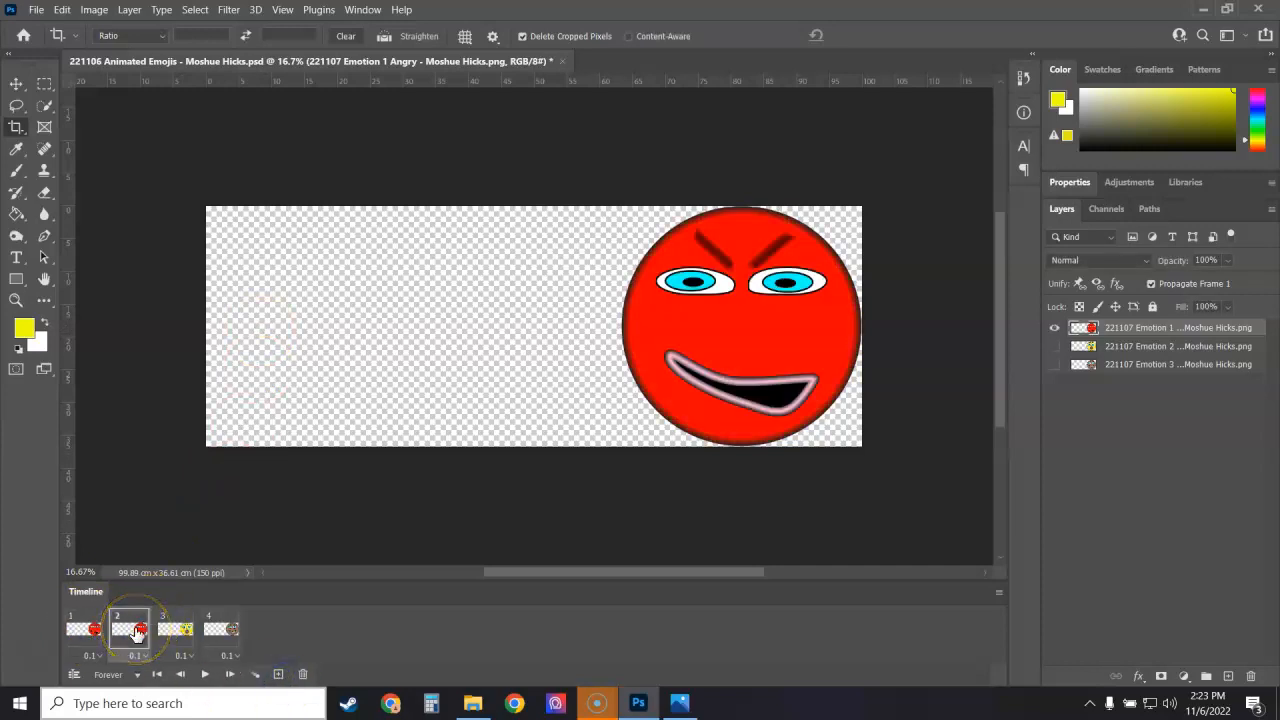
{"action": "left_click", "coordinate": [16, 83]}
{"action": "left_click_drag", "start_coordinate": [733, 327], "coordinate": [313, 320]}
Tween the two angry-face frames with 5 added frames for position and effects without opacity, and preview the animation.
{"action": "left_click", "coordinate": [86, 630]}
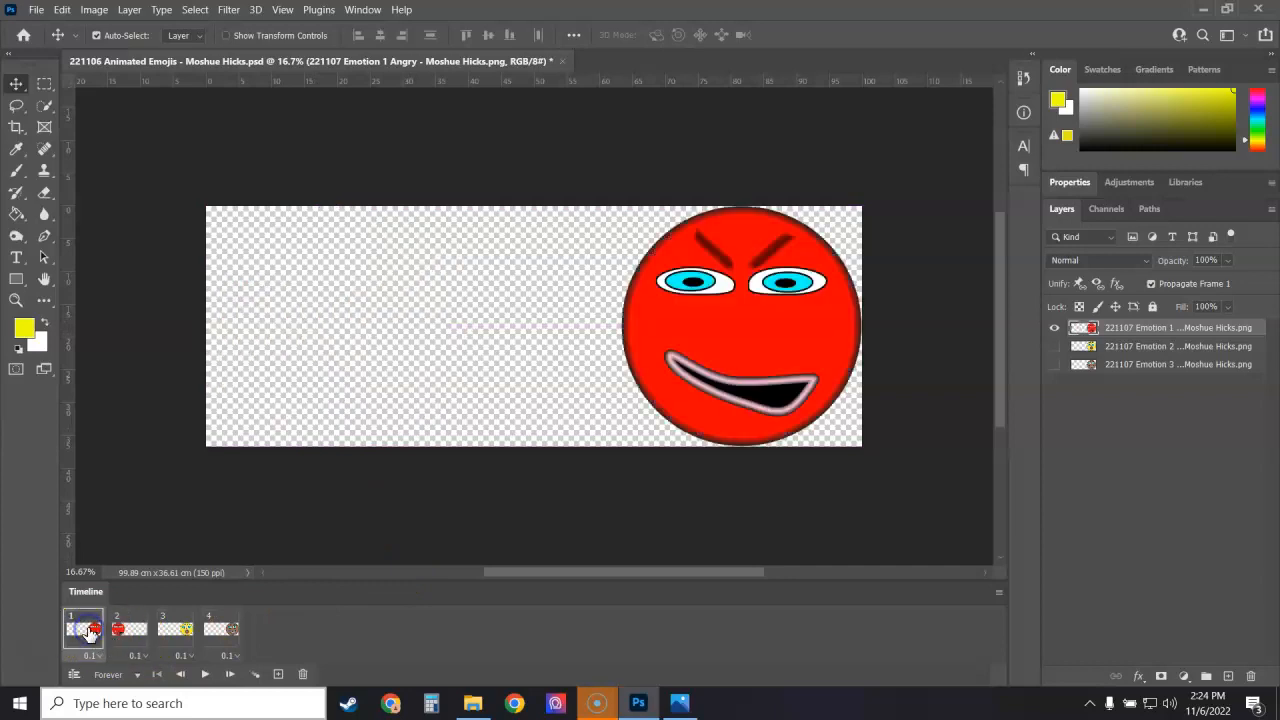
{"action": "left_click", "coordinate": [127, 630]}
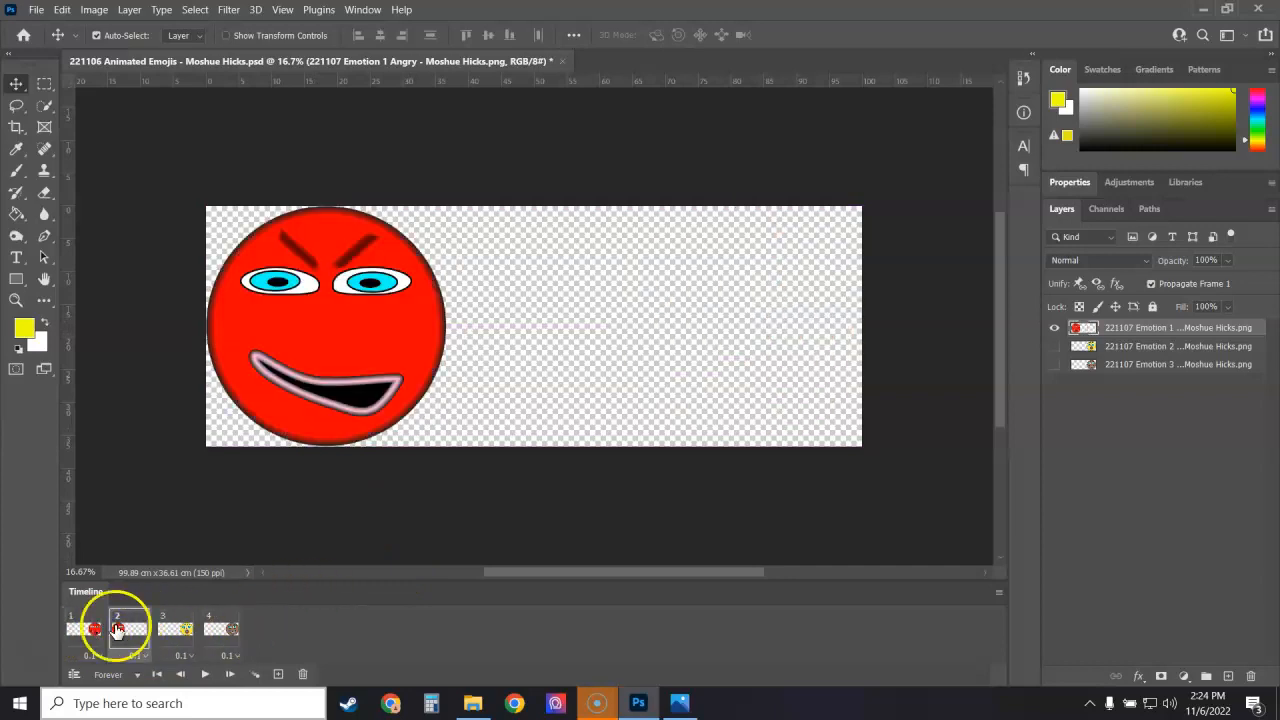
{"action": "left_click", "coordinate": [86, 630]}
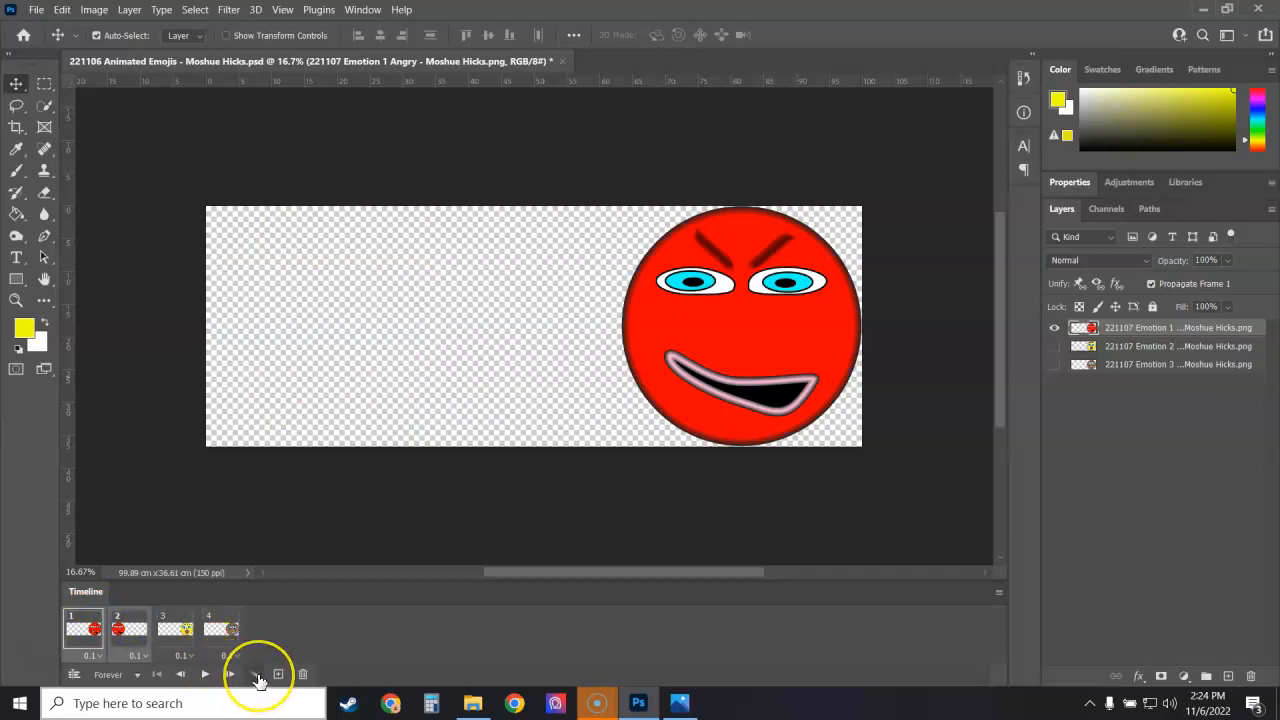
{"action": "left_click", "coordinate": [258, 676]}
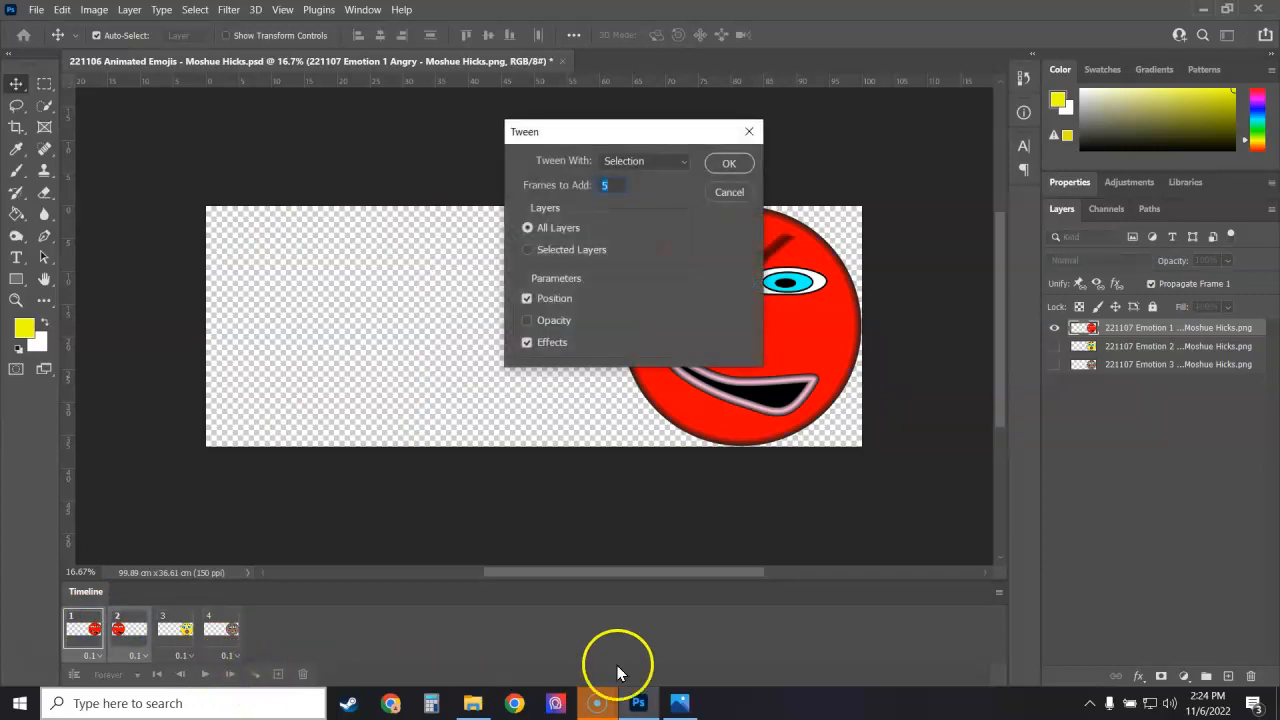
{"action": "left_click", "coordinate": [527, 321]}
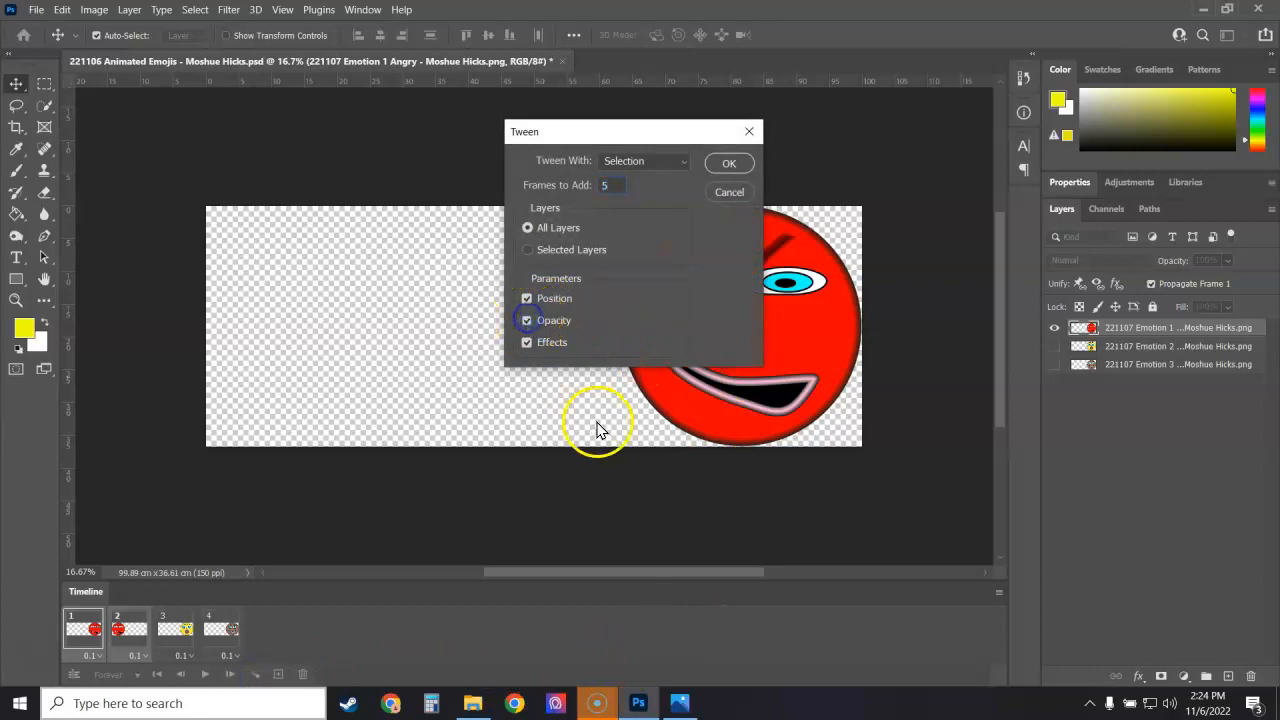
{"action": "left_click", "coordinate": [527, 321]}
{"action": "left_click", "coordinate": [730, 162]}
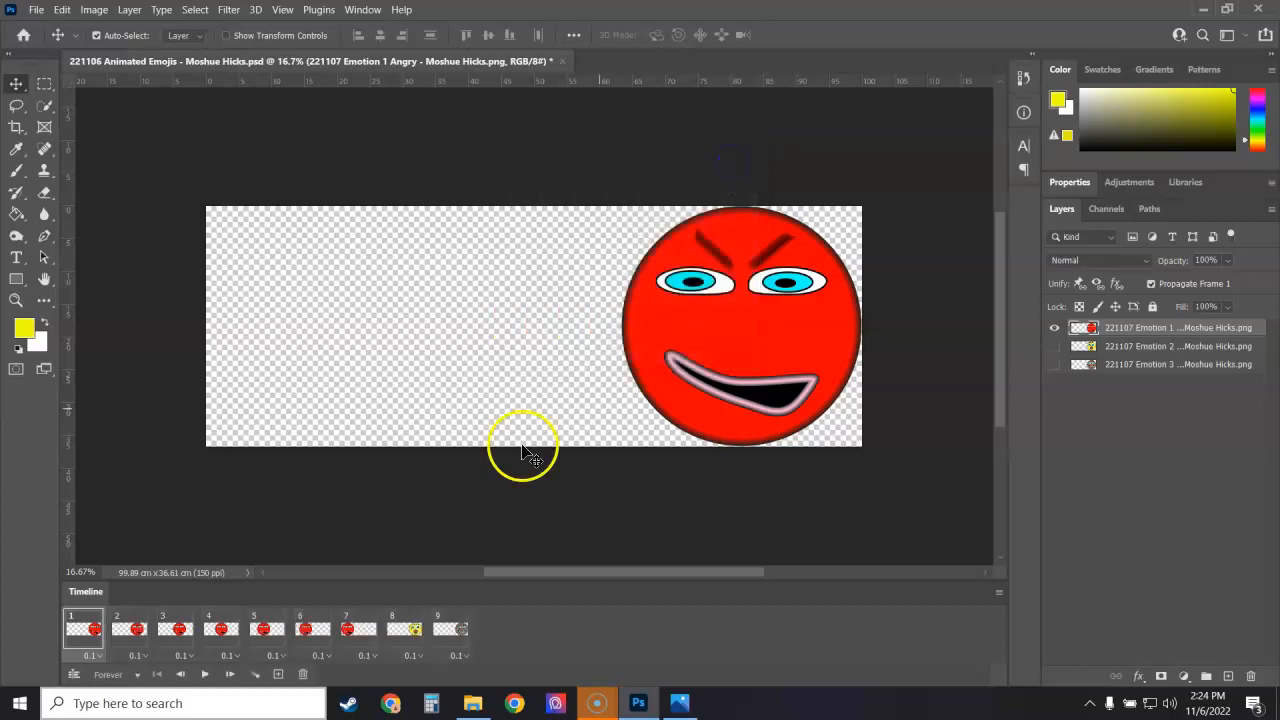
{"action": "left_click", "coordinate": [207, 676]}
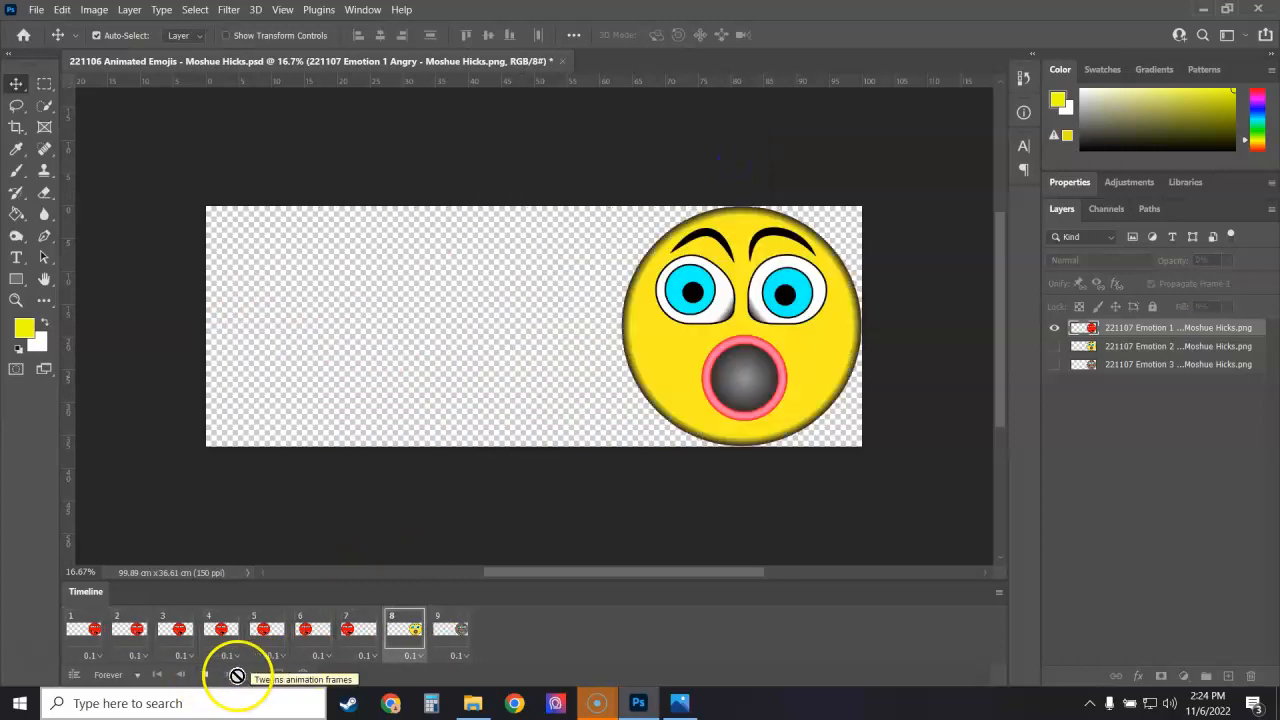
{"action": "left_click", "coordinate": [206, 675]}
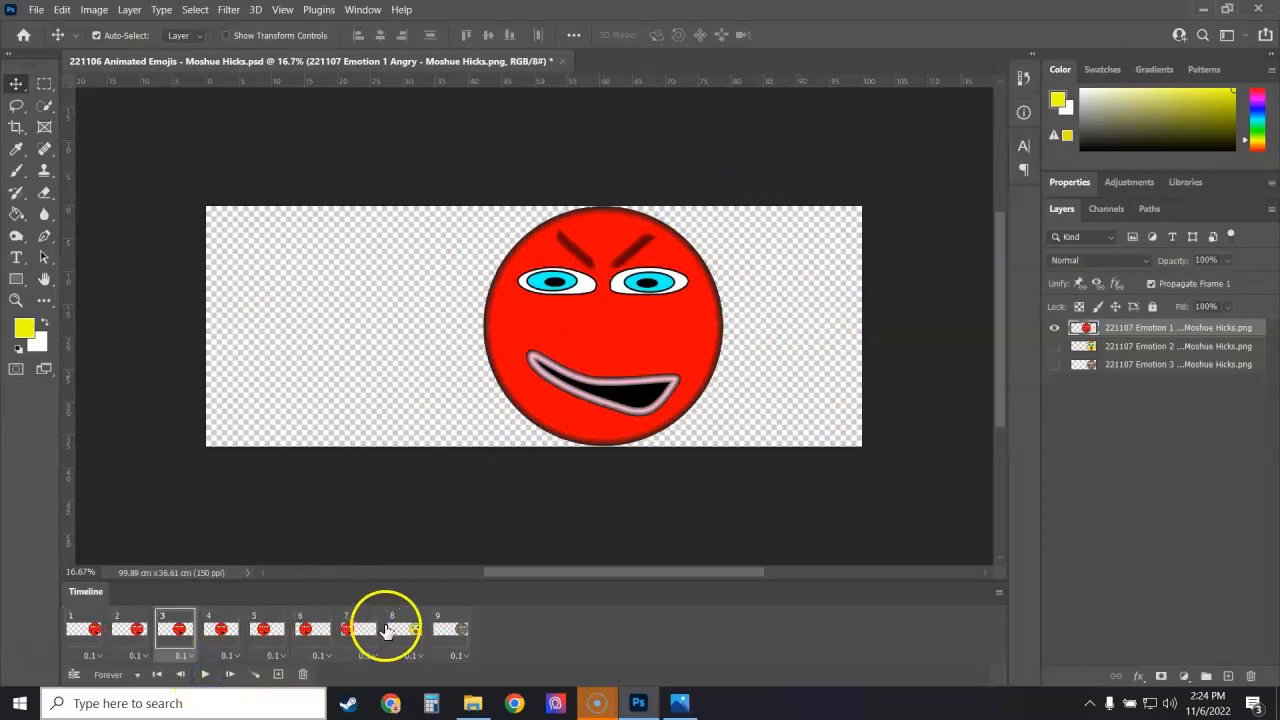
Move the yellow shocked face in frame 8 to the canvas's left edge, matching the red face's end position.
{"action": "left_click", "coordinate": [358, 628]}
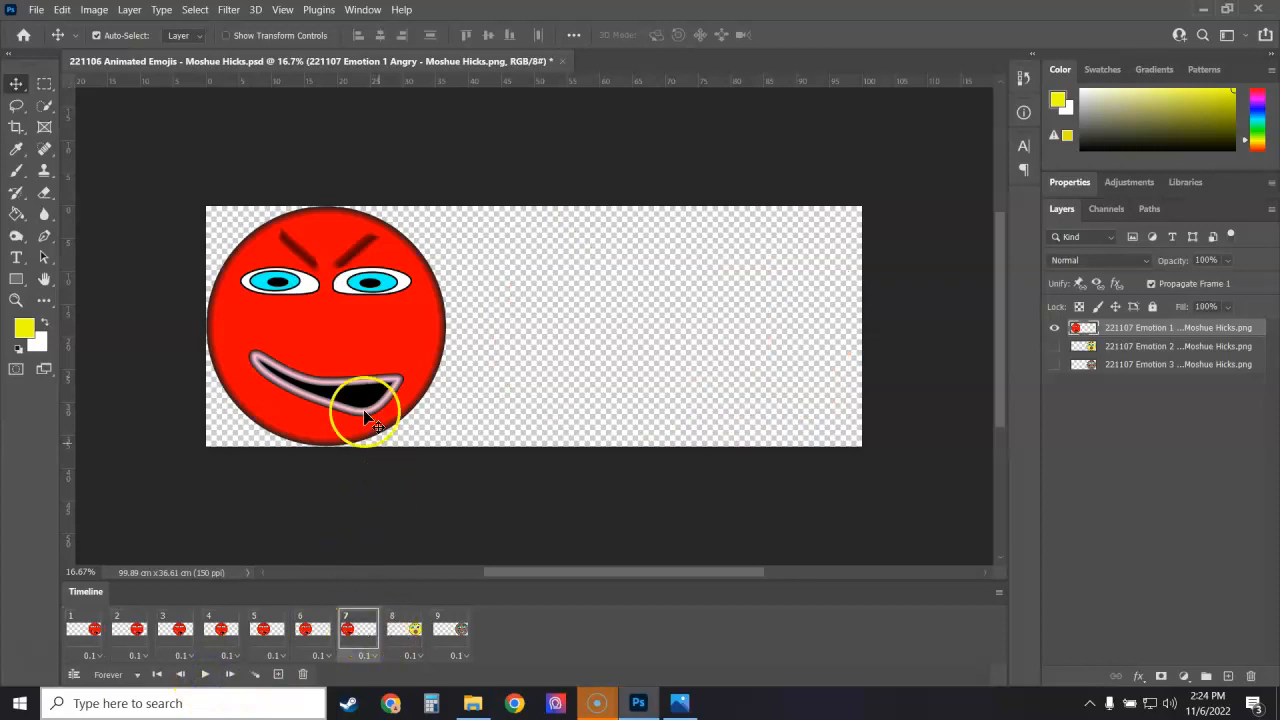
{"action": "left_click", "coordinate": [409, 640]}
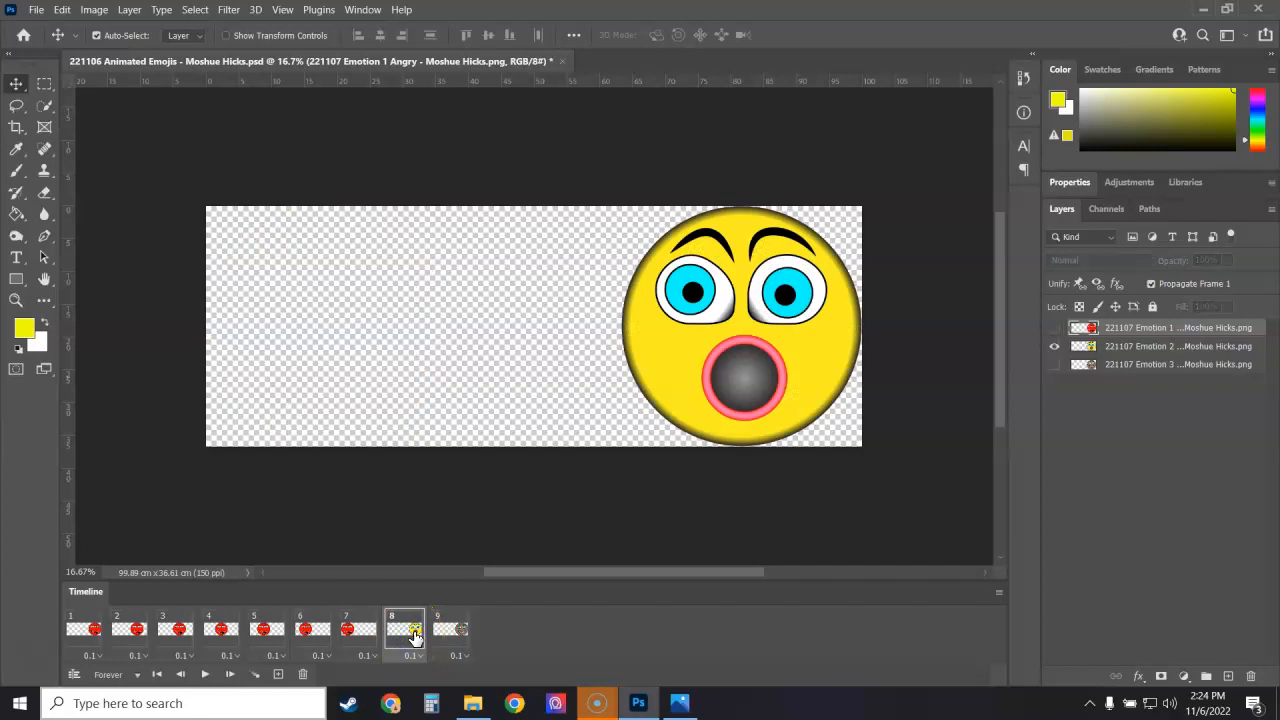
{"action": "left_click_drag", "start_coordinate": [757, 360], "coordinate": [366, 330]}
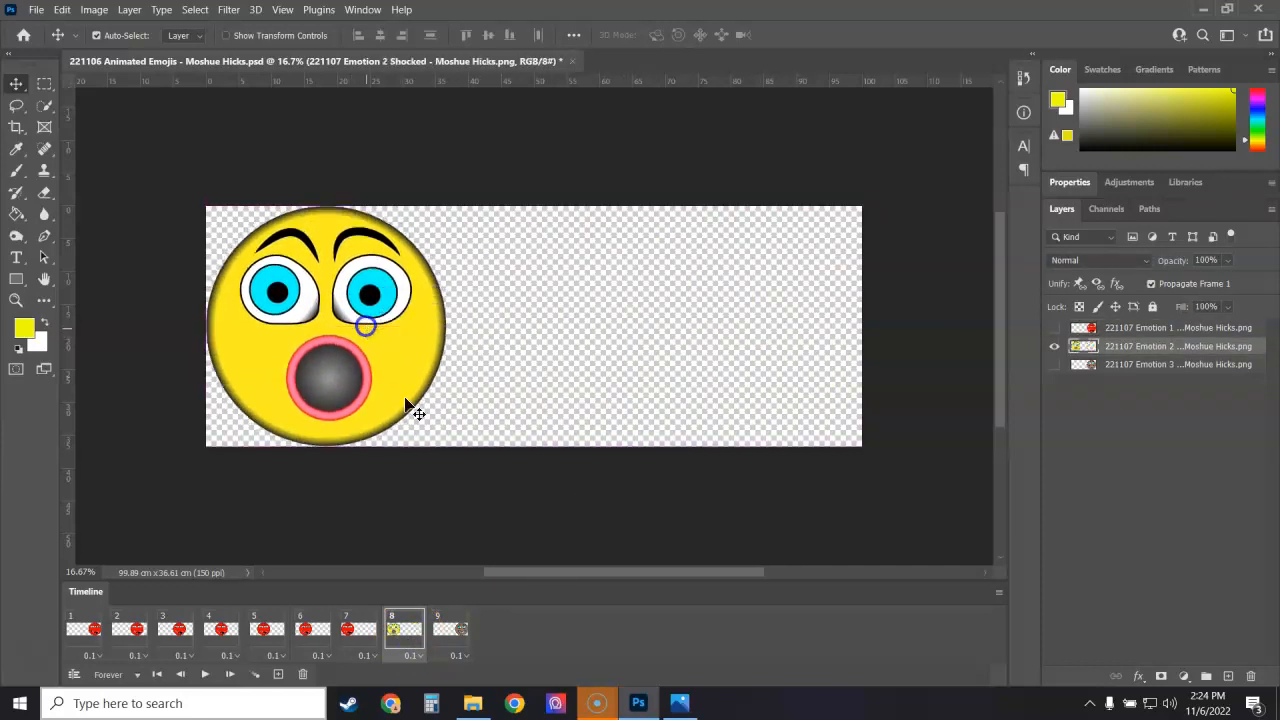
Delete the last frame with the brown smiling face.
{"action": "left_click", "coordinate": [455, 632]}
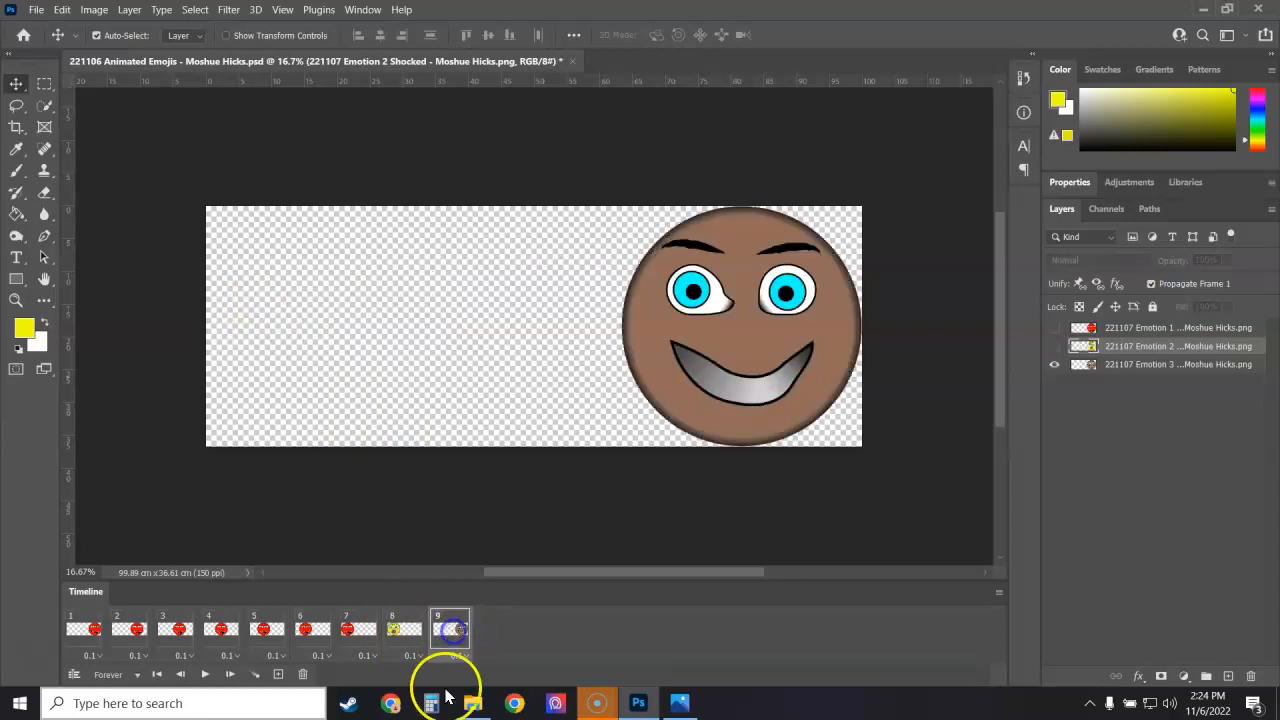
{"action": "left_click", "coordinate": [303, 675]}
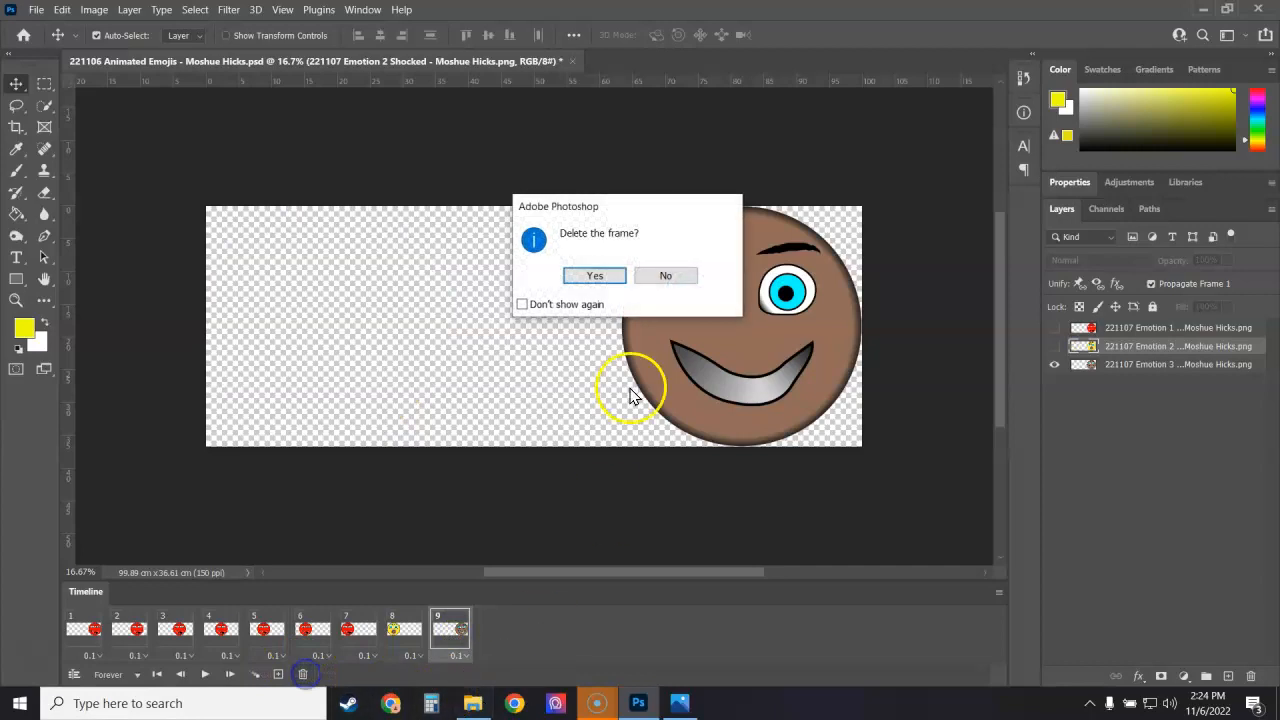
{"action": "left_click", "coordinate": [593, 276]}
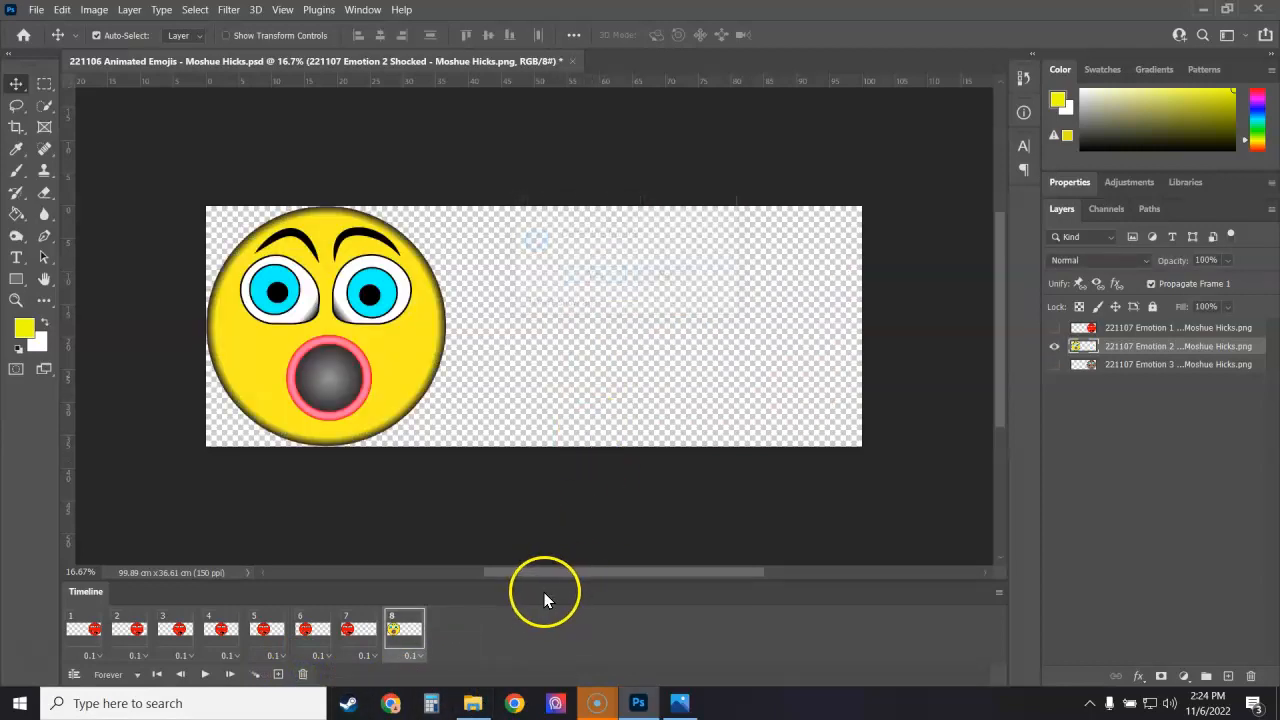
Duplicate the shocked-face frame and move the yellow face to the canvas's right edge in the copy.
{"action": "left_click", "coordinate": [277, 675]}
{"action": "left_click", "coordinate": [443, 622]}
{"action": "left_click_drag", "start_coordinate": [403, 362], "coordinate": [791, 355]}
Tween the two shocked-face frames with 5 added frames for position and effects, and play the animation.
{"action": "left_click", "coordinate": [414, 626]}
{"action": "left_click", "coordinate": [452, 634], "text": "shift"}
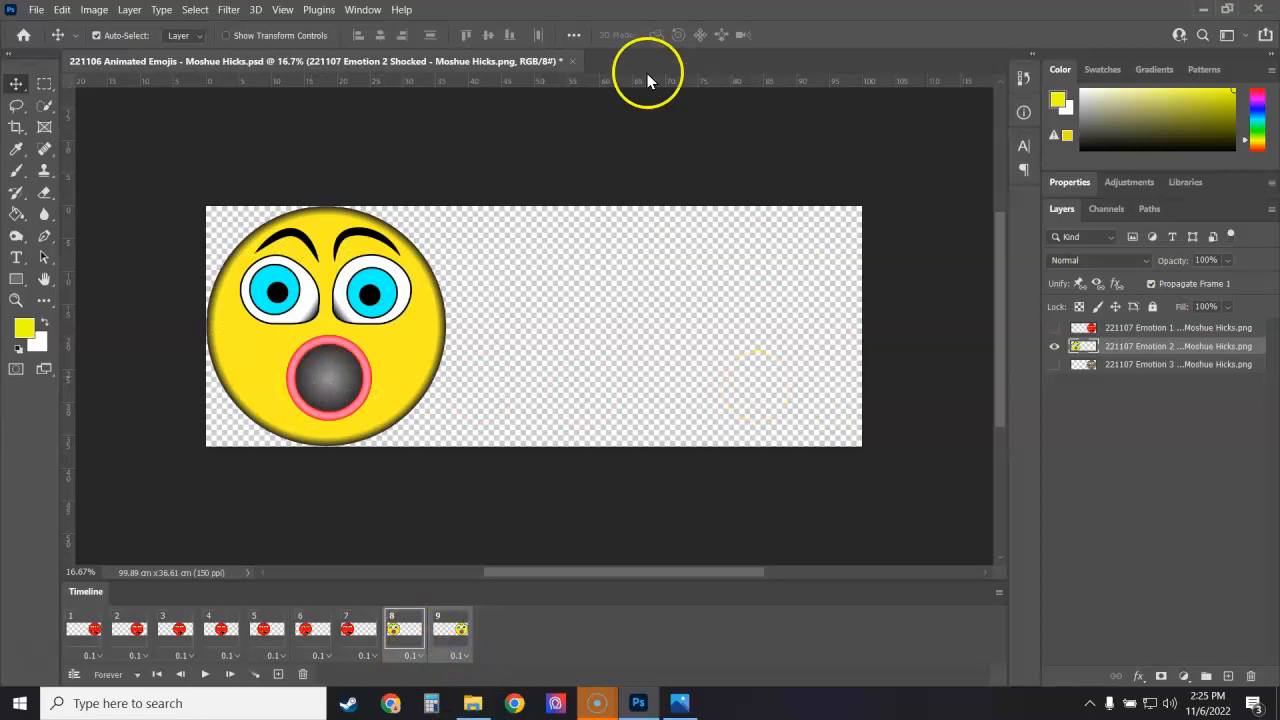
{"action": "left_click", "coordinate": [255, 674]}
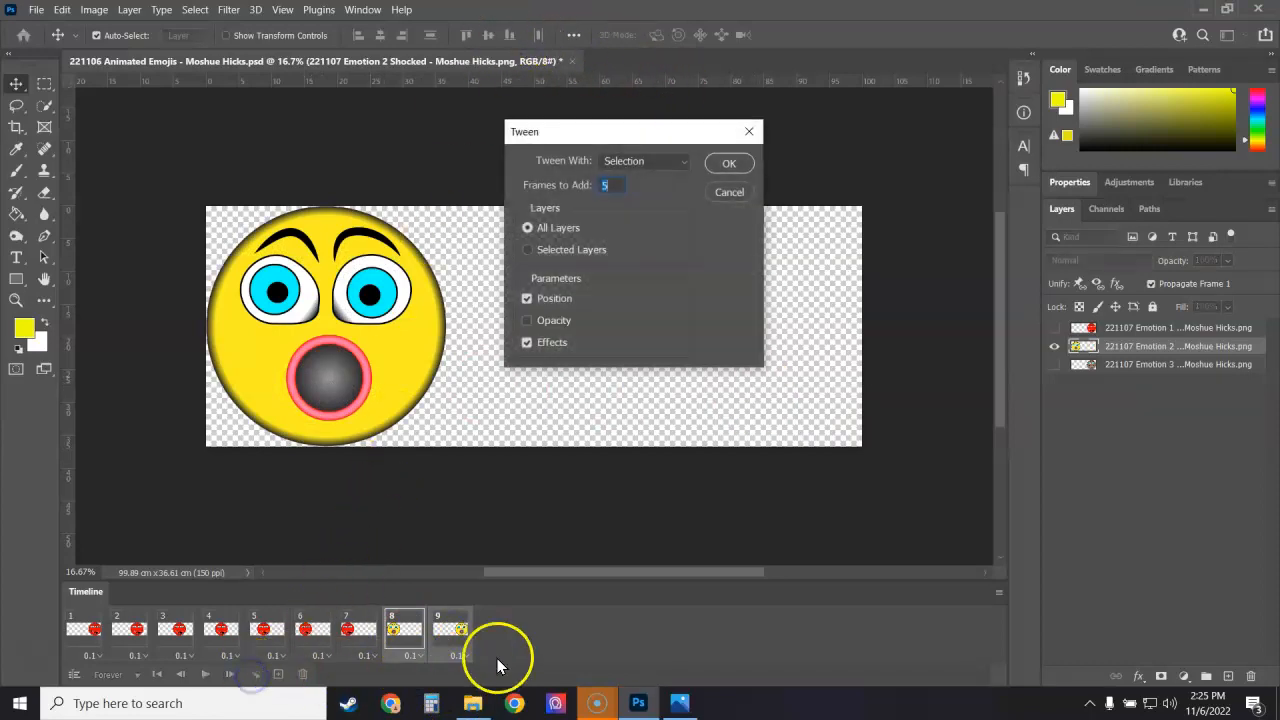
{"action": "left_click", "coordinate": [730, 165]}
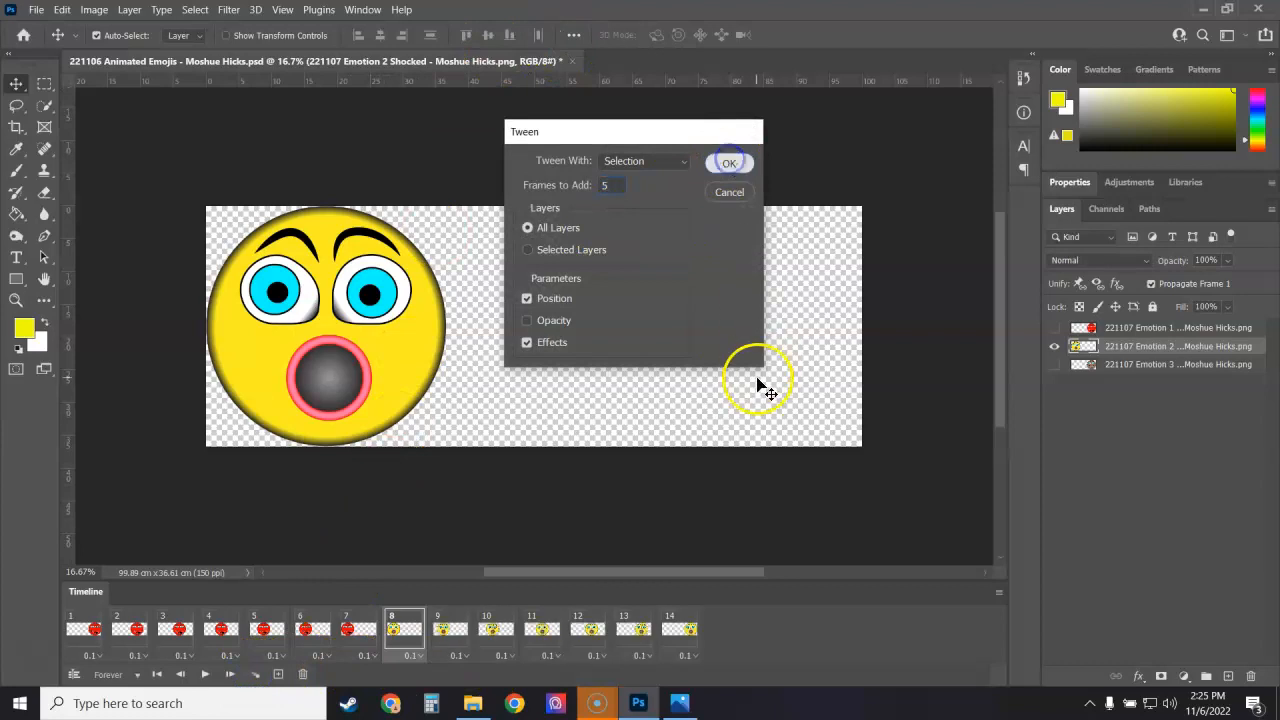
{"action": "left_click", "coordinate": [205, 674]}
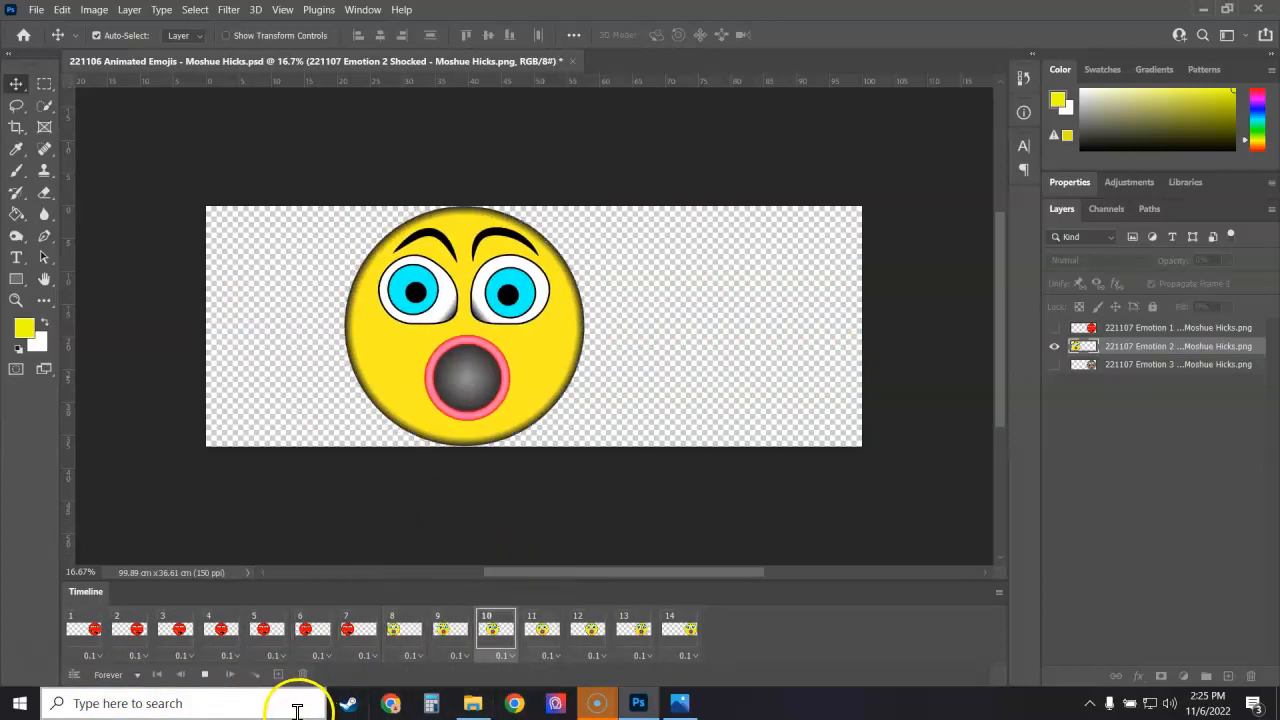
Stop the playback and delete frame 8, the shocked face at the canvas's left edge that repeats the red face's end position.
{"action": "left_click", "coordinate": [205, 674]}
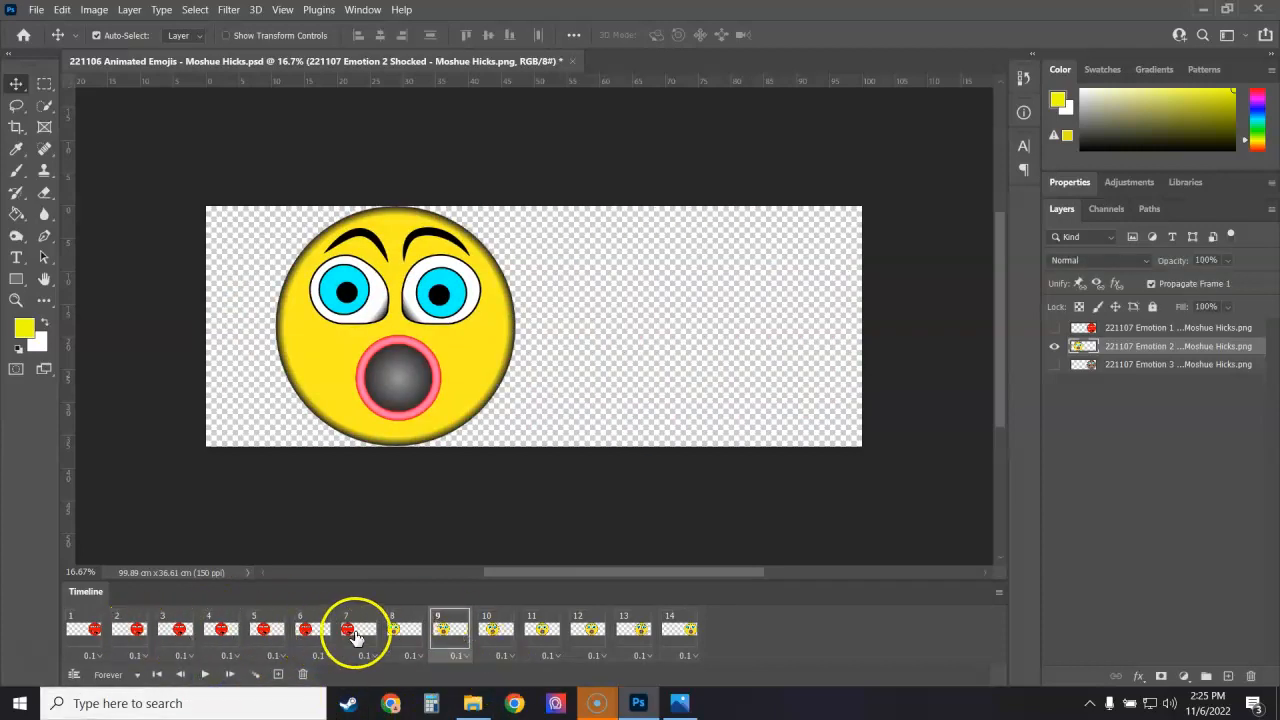
{"action": "left_click", "coordinate": [405, 632]}
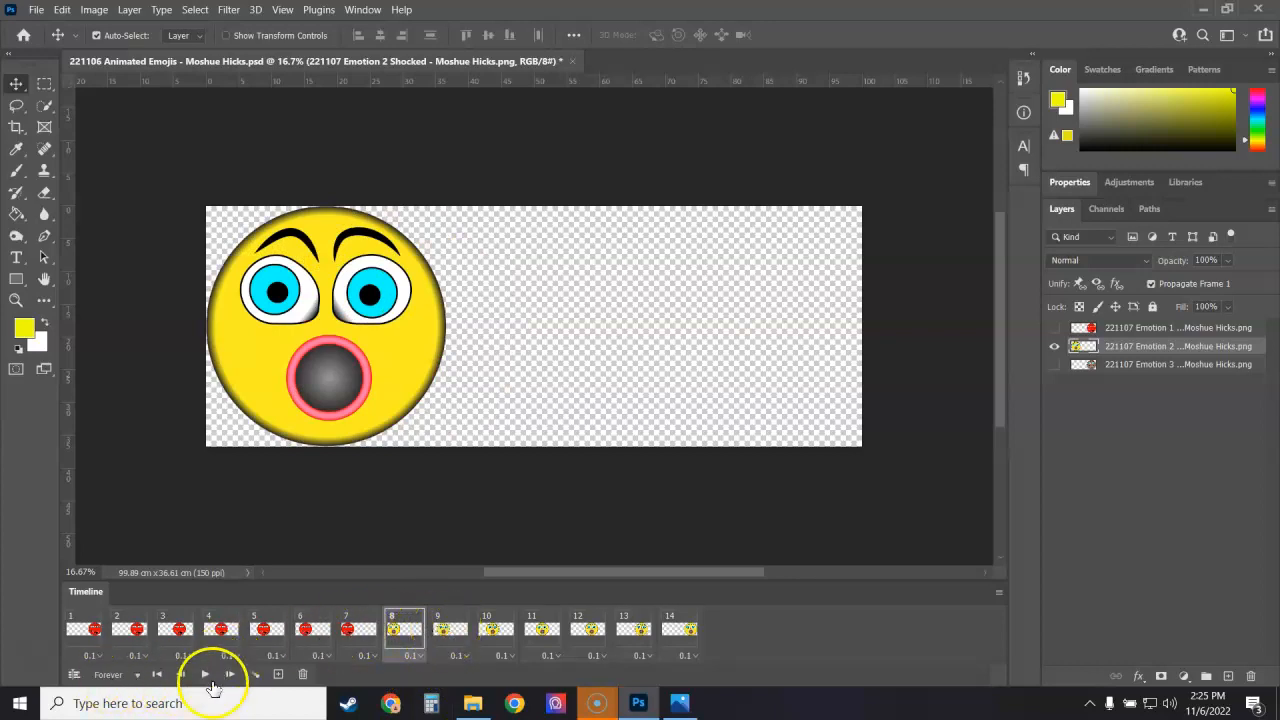
{"action": "left_click", "coordinate": [305, 675]}
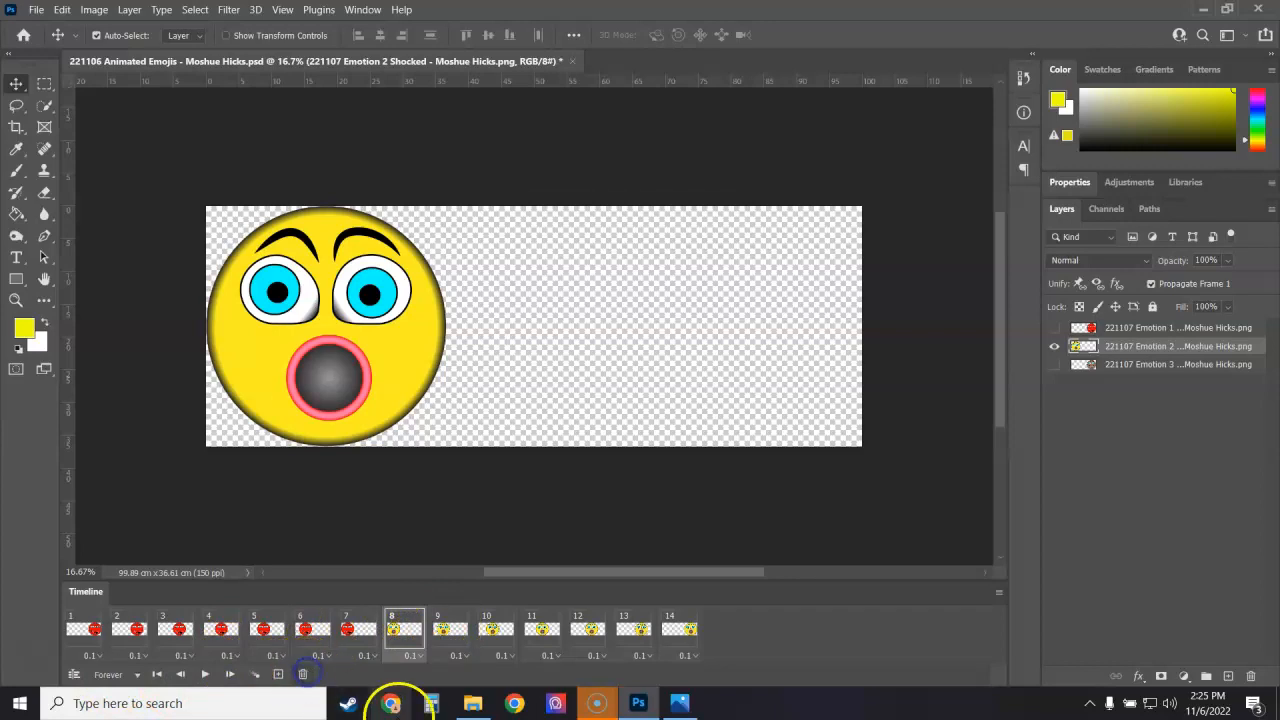
{"action": "left_click", "coordinate": [594, 275]}
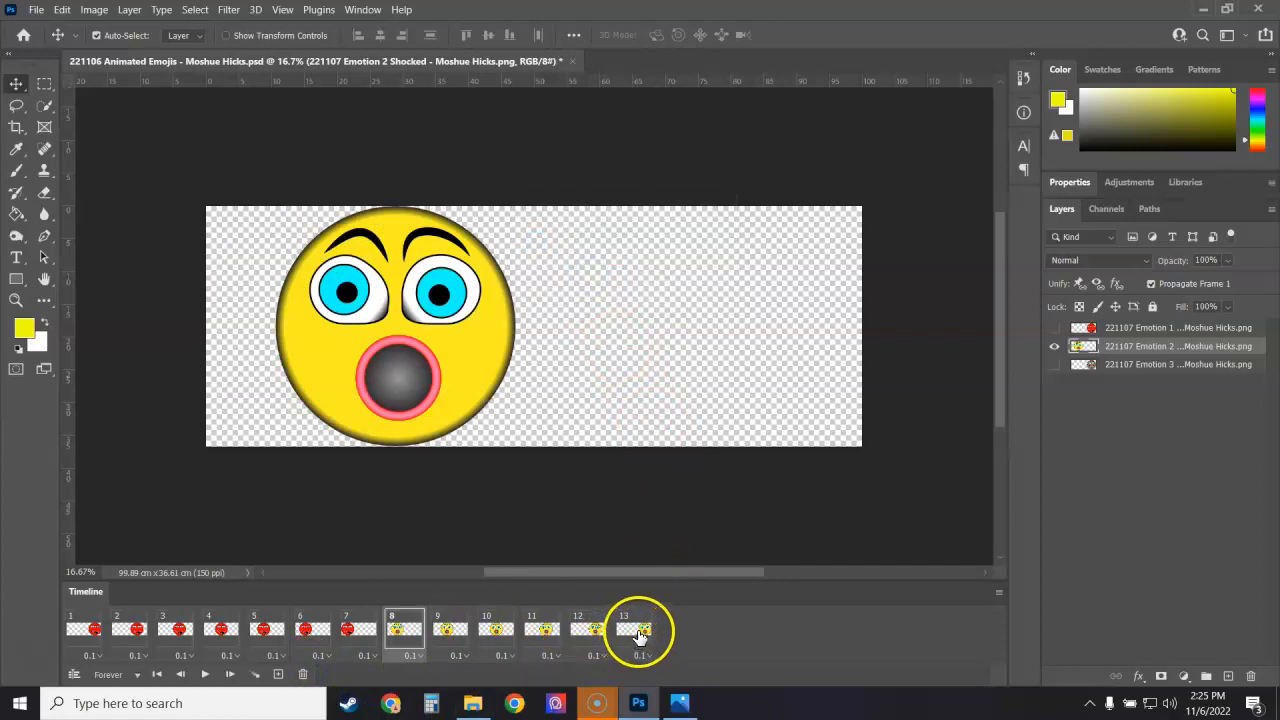
Delete the last frame, whose shocked face matches frame 1's position, and preview the animation.
{"action": "left_click", "coordinate": [640, 632]}
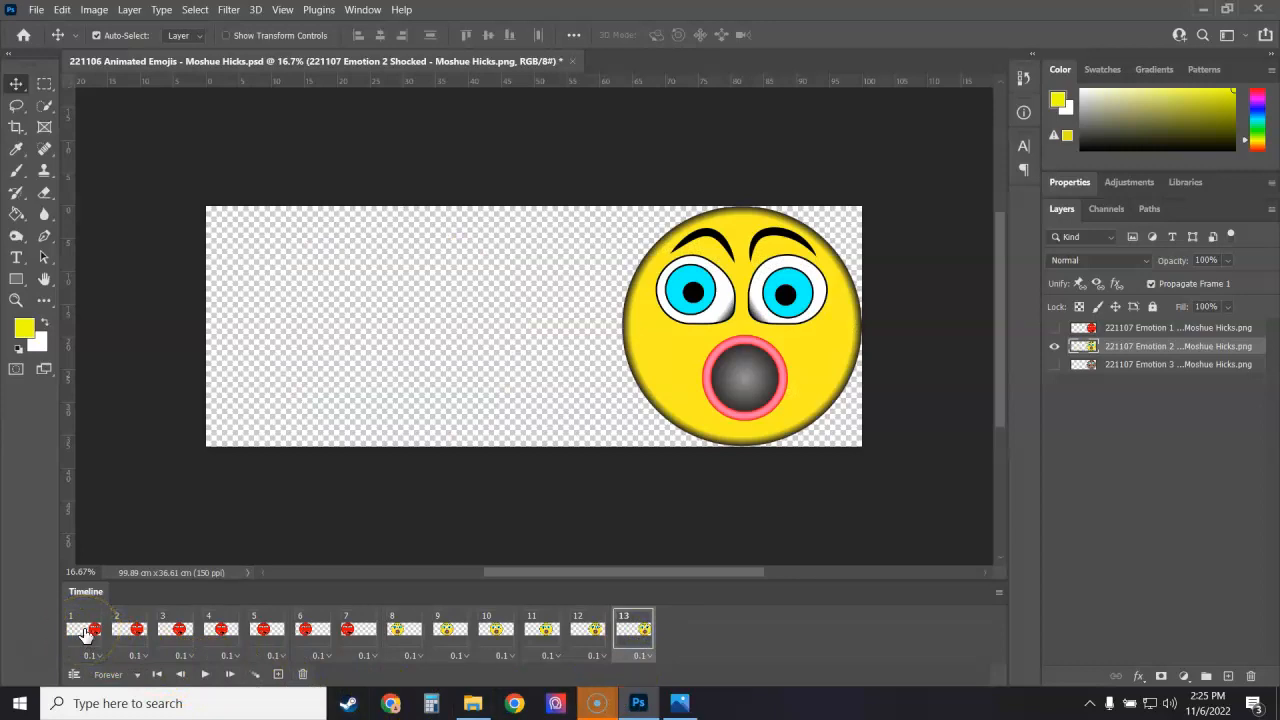
{"action": "left_click", "coordinate": [86, 630]}
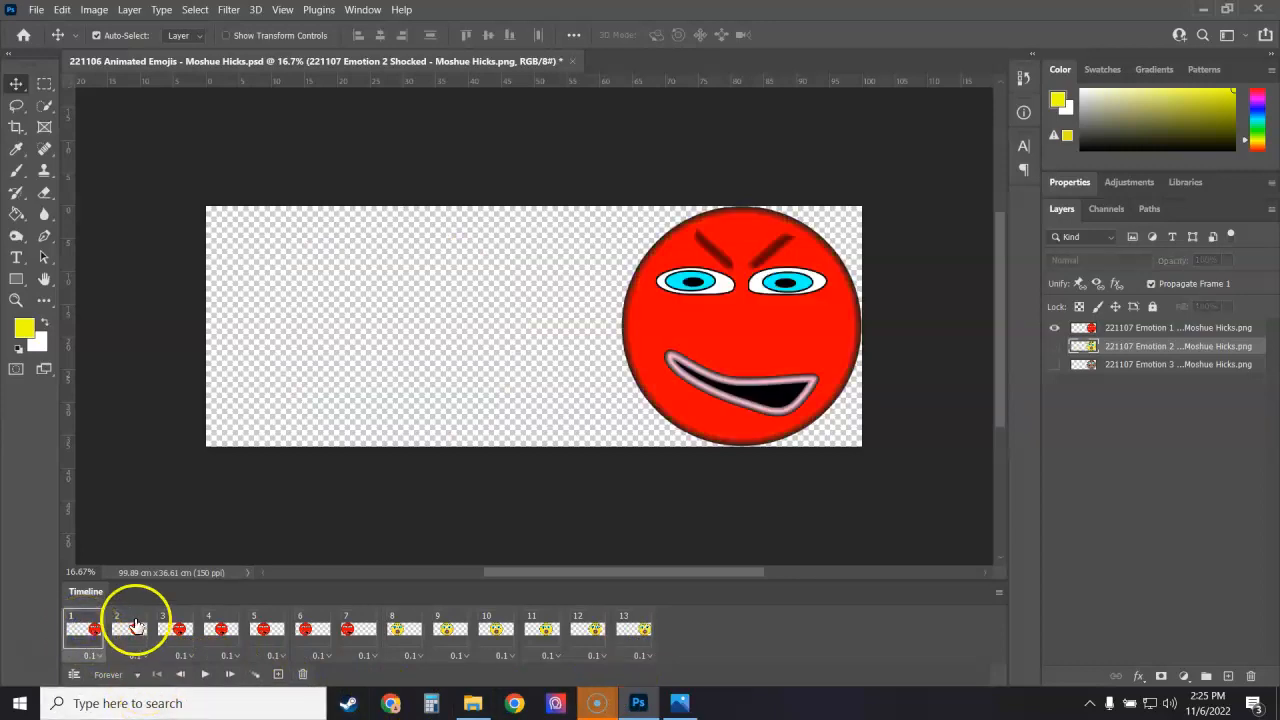
{"action": "left_click", "coordinate": [645, 632]}
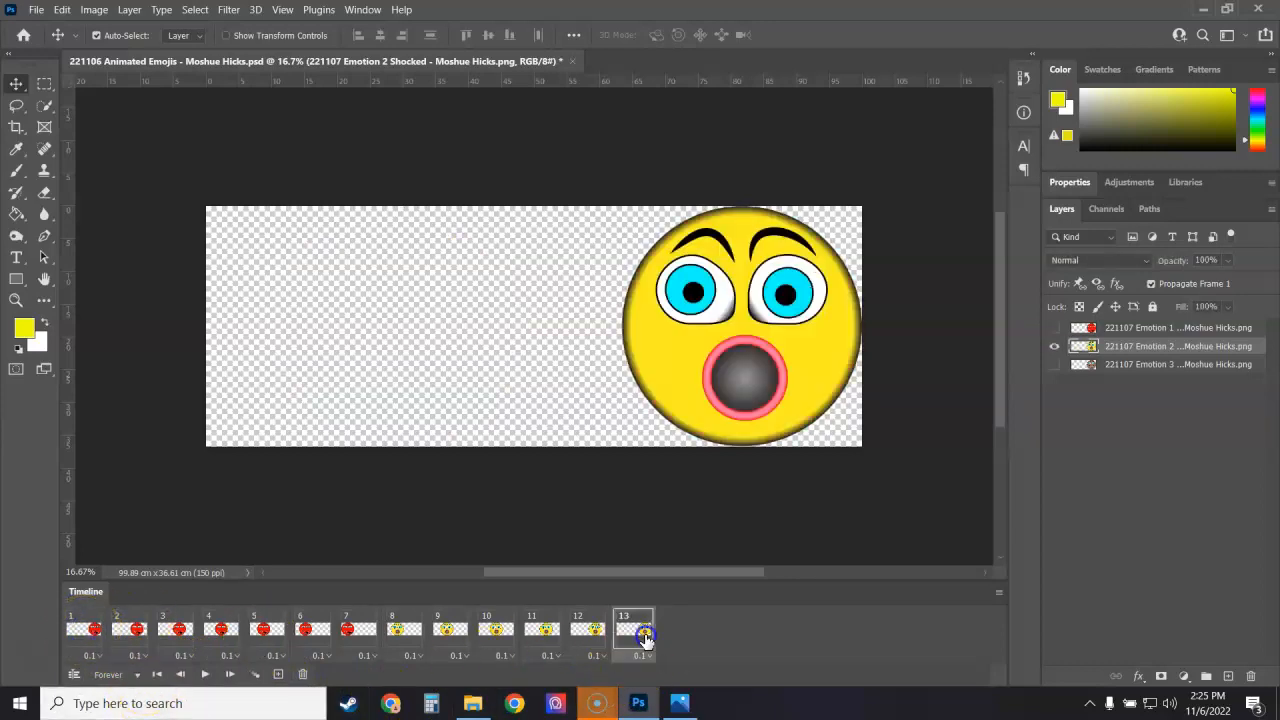
{"action": "left_click", "coordinate": [302, 675]}
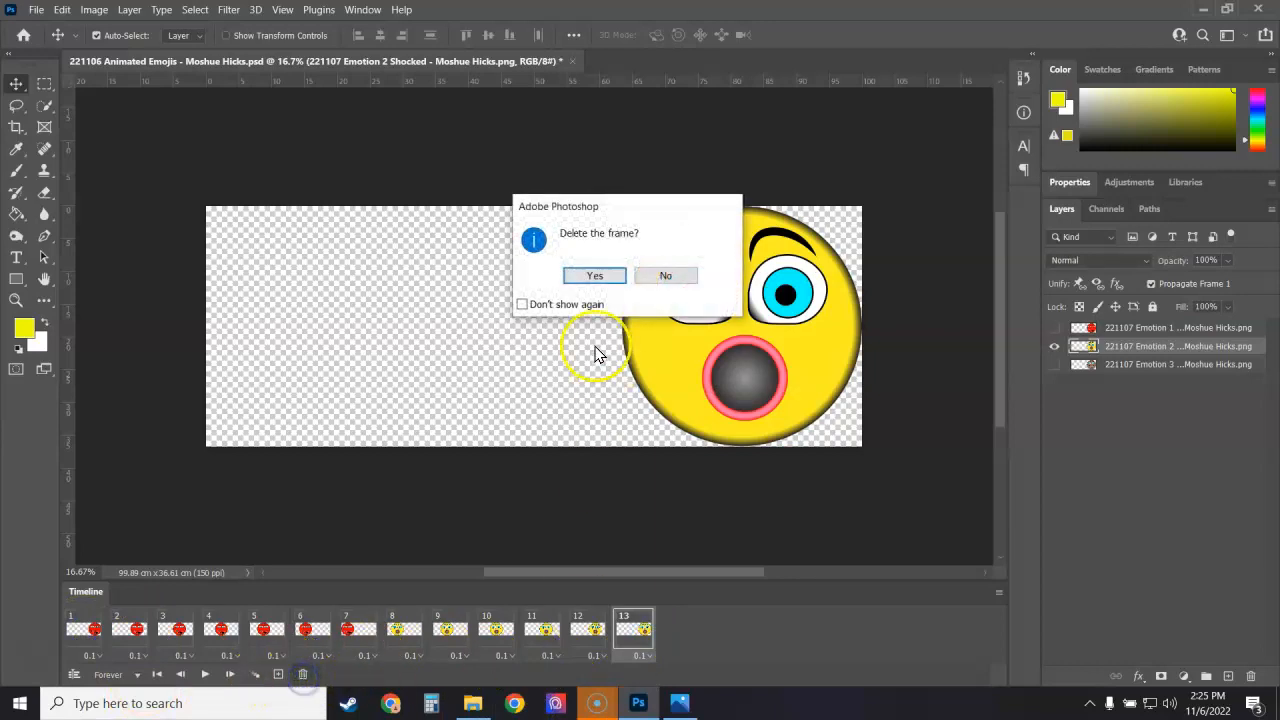
{"action": "left_click", "coordinate": [597, 274]}
{"action": "left_click", "coordinate": [204, 674]}
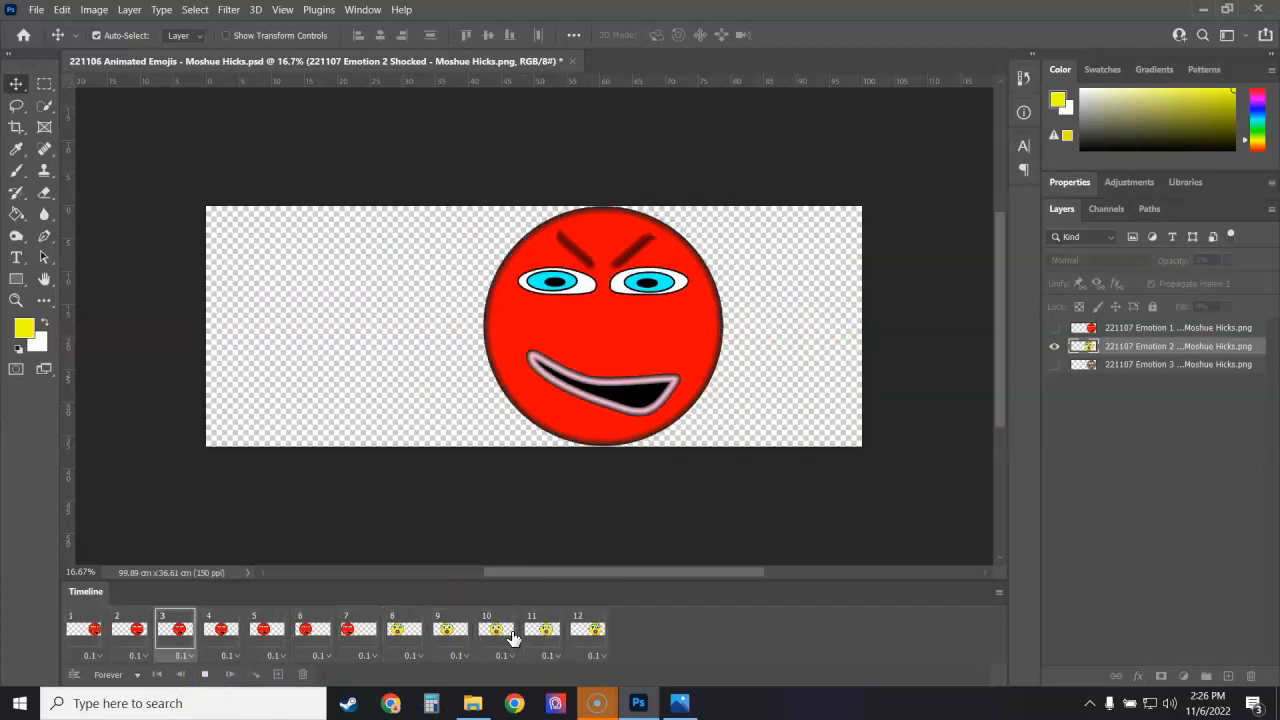
{"action": "left_click", "coordinate": [210, 673]}
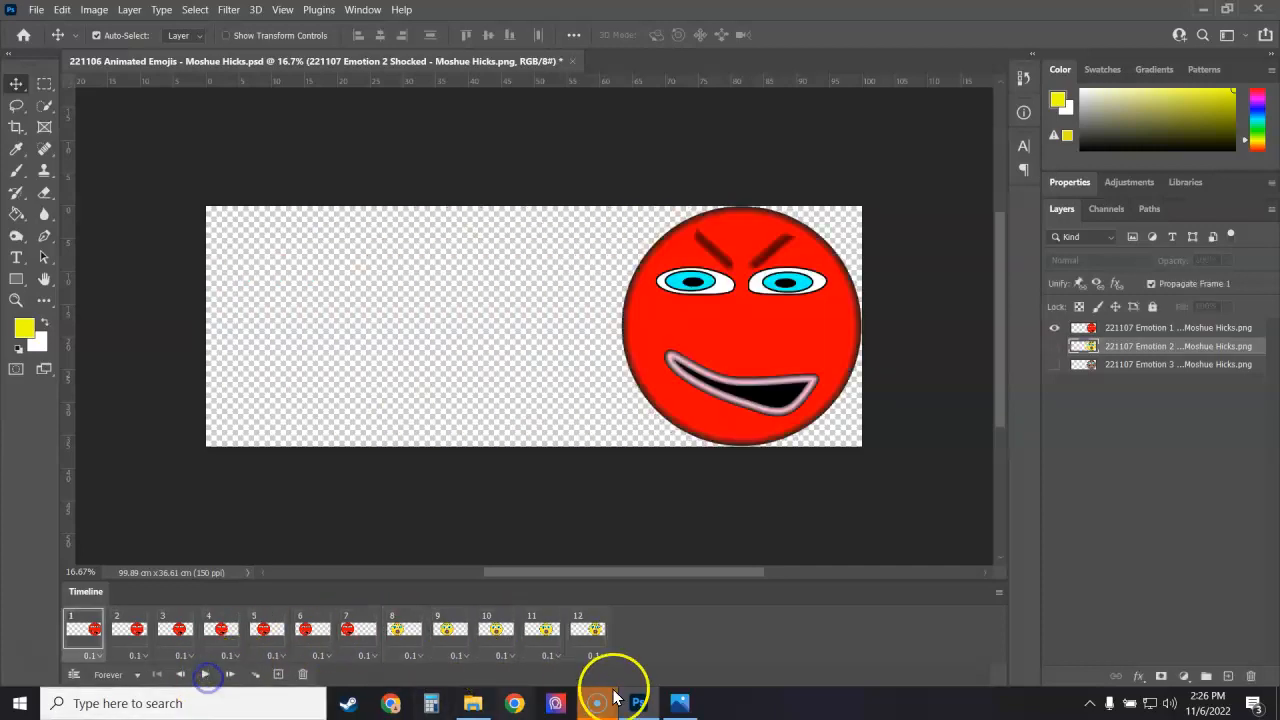
Set the delay of all frames to 0.2 seconds and preview the animation's speed.
{"action": "left_click", "coordinate": [597, 656]}
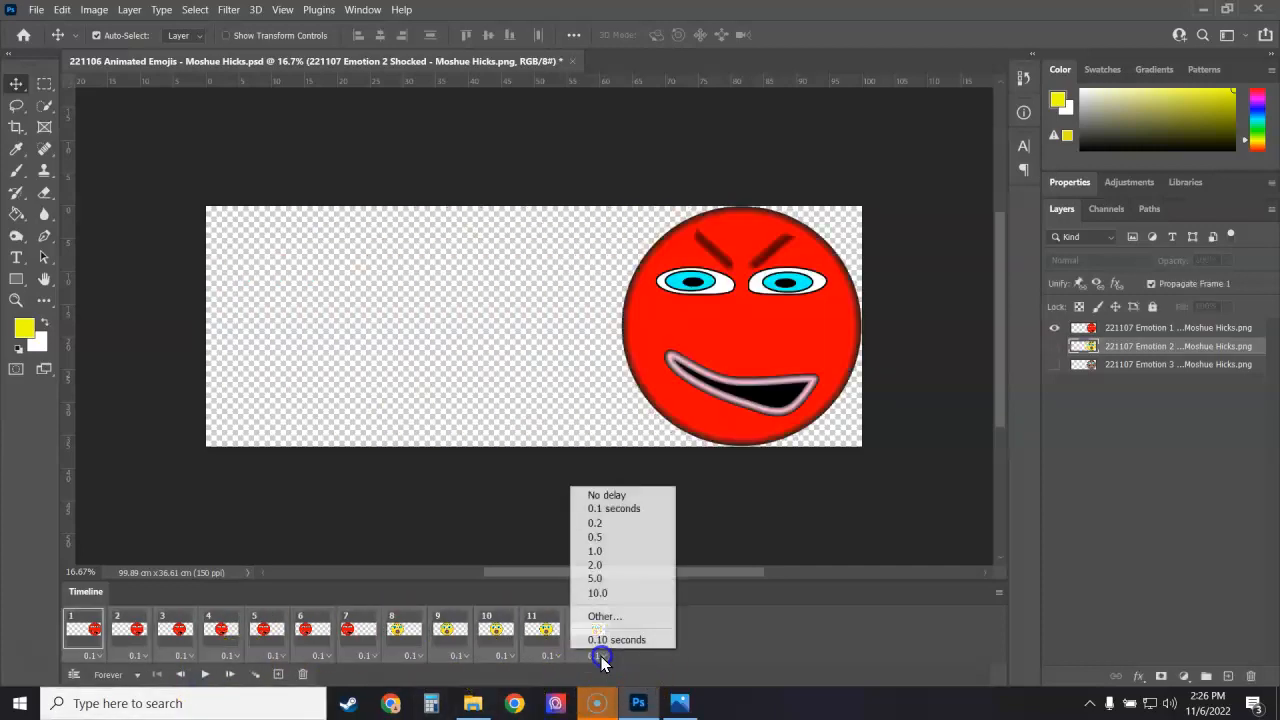
{"action": "left_click", "coordinate": [611, 526]}
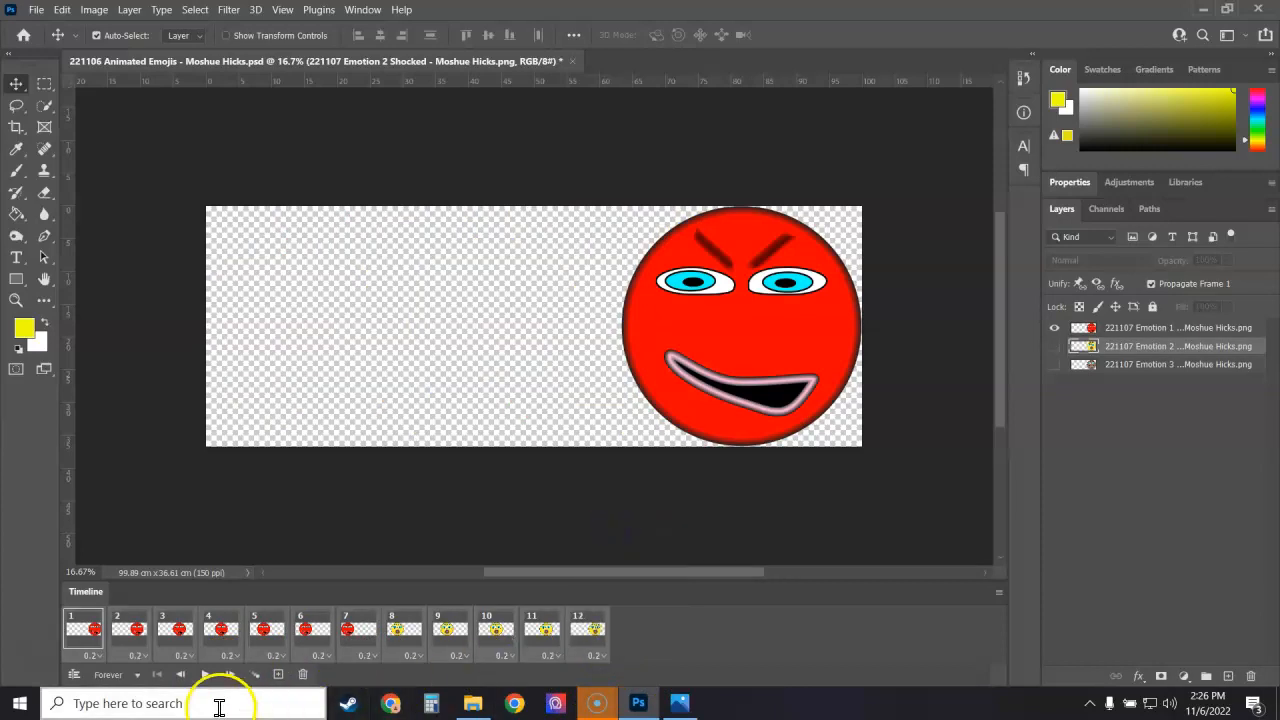
{"action": "left_click", "coordinate": [205, 675]}
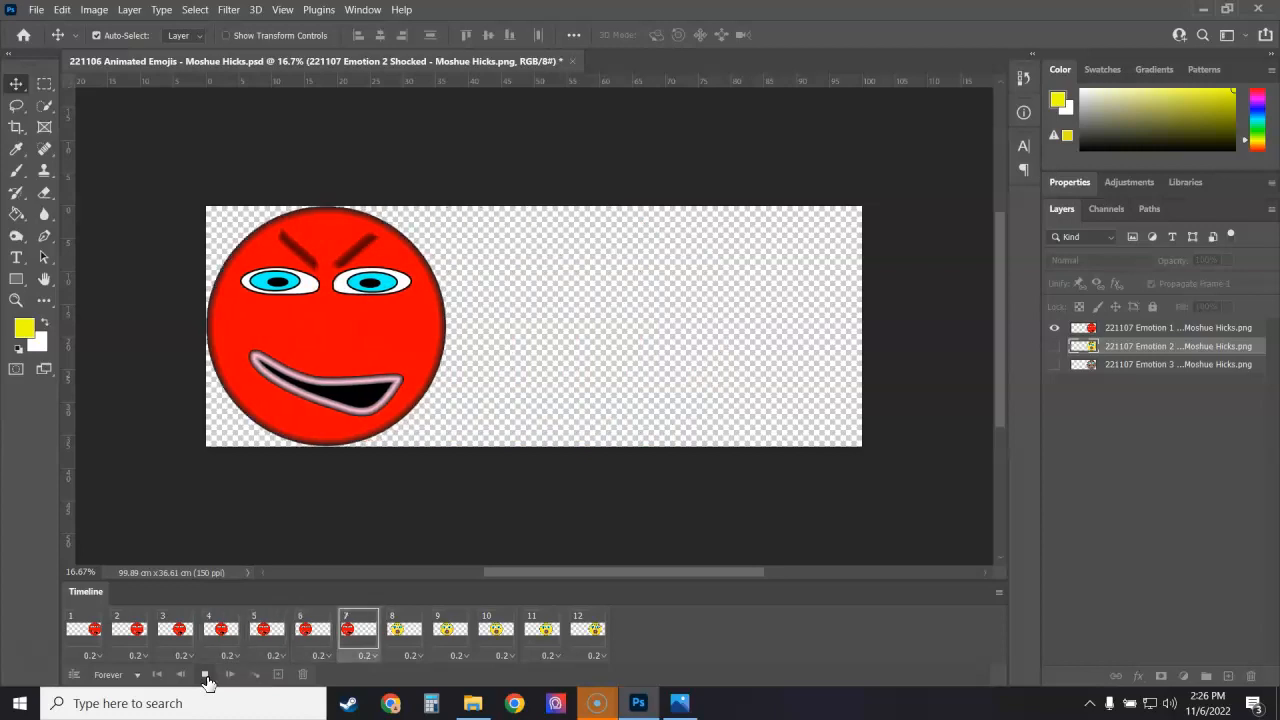
{"action": "left_click", "coordinate": [206, 676]}
Set up a Save for Web (Legacy) GIF export with an image width of 600 px and preview the animation.
{"action": "left_click", "coordinate": [38, 10]}
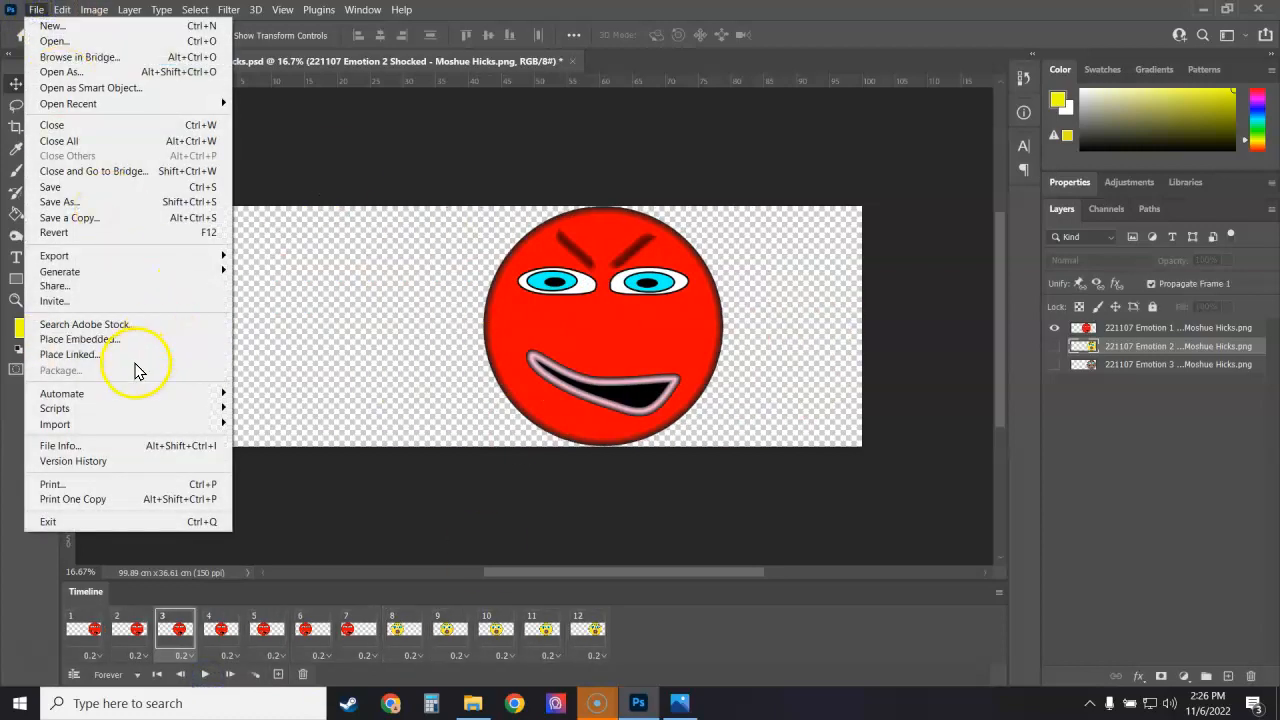
{"action": "mouse_move", "coordinate": [123, 255]}
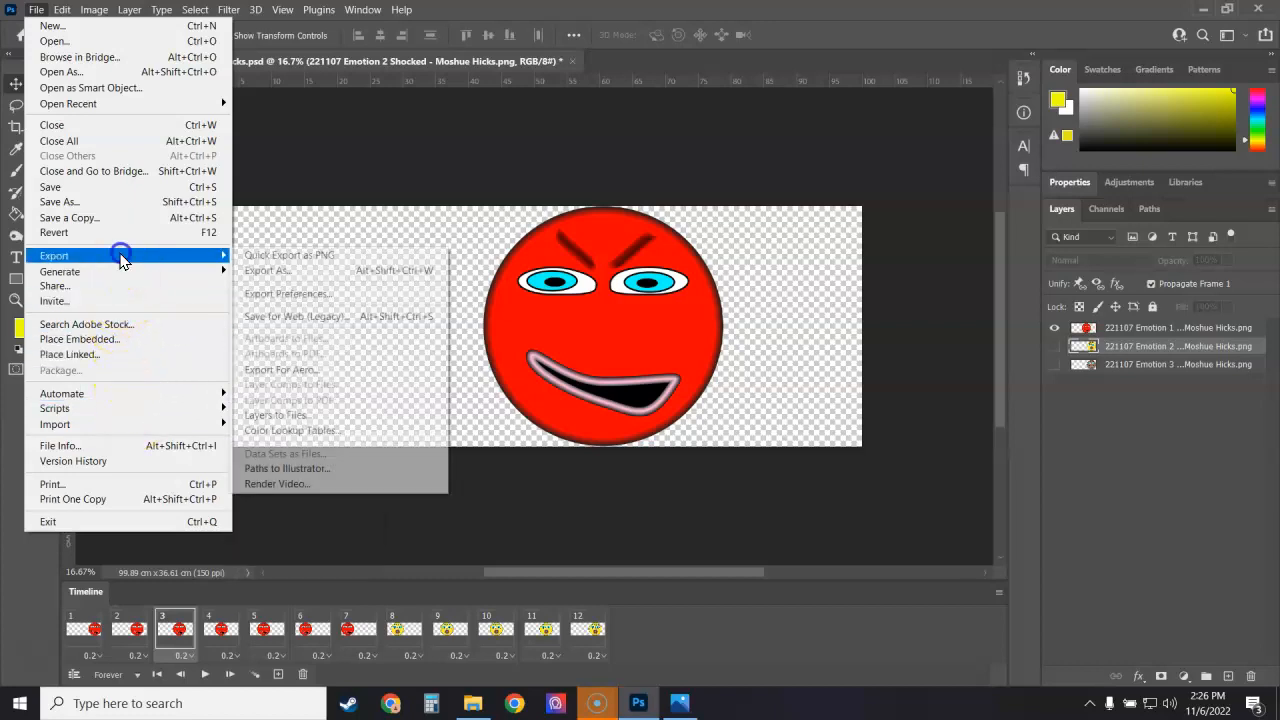
{"action": "left_click", "coordinate": [316, 318]}
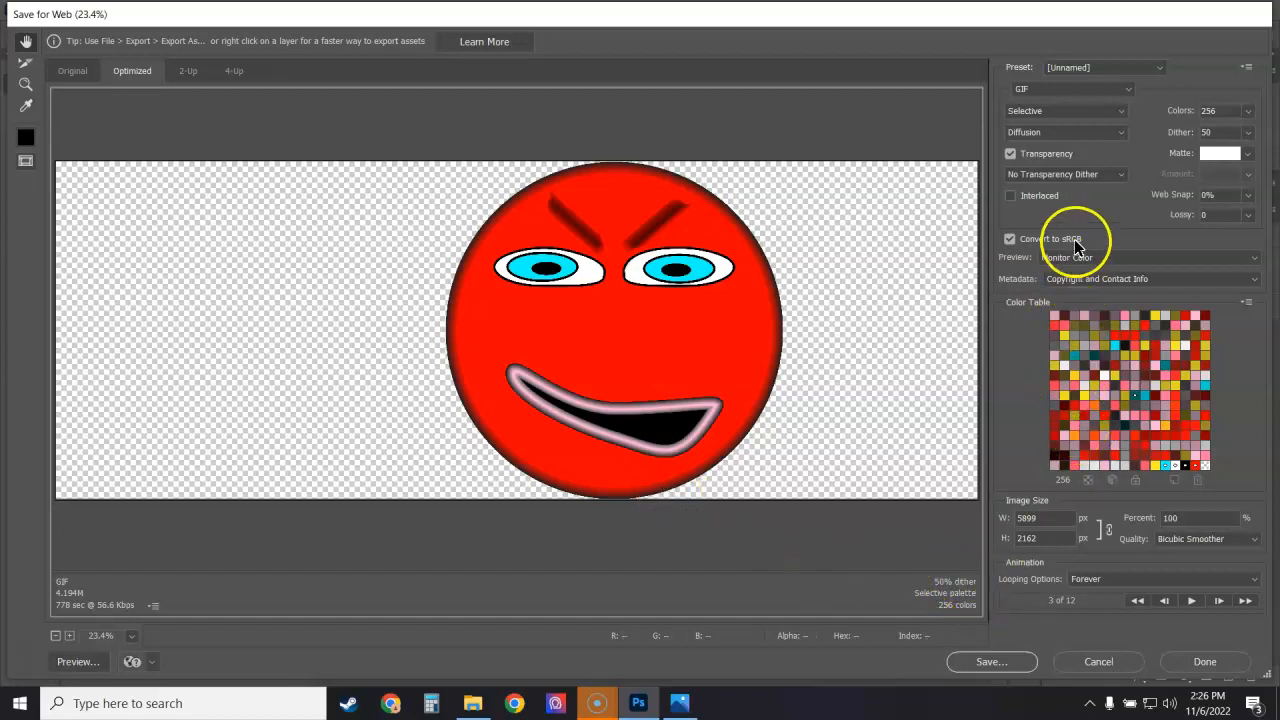
{"action": "left_click_drag", "start_coordinate": [1070, 518], "coordinate": [993, 527]}
{"action": "type", "text": "600"}
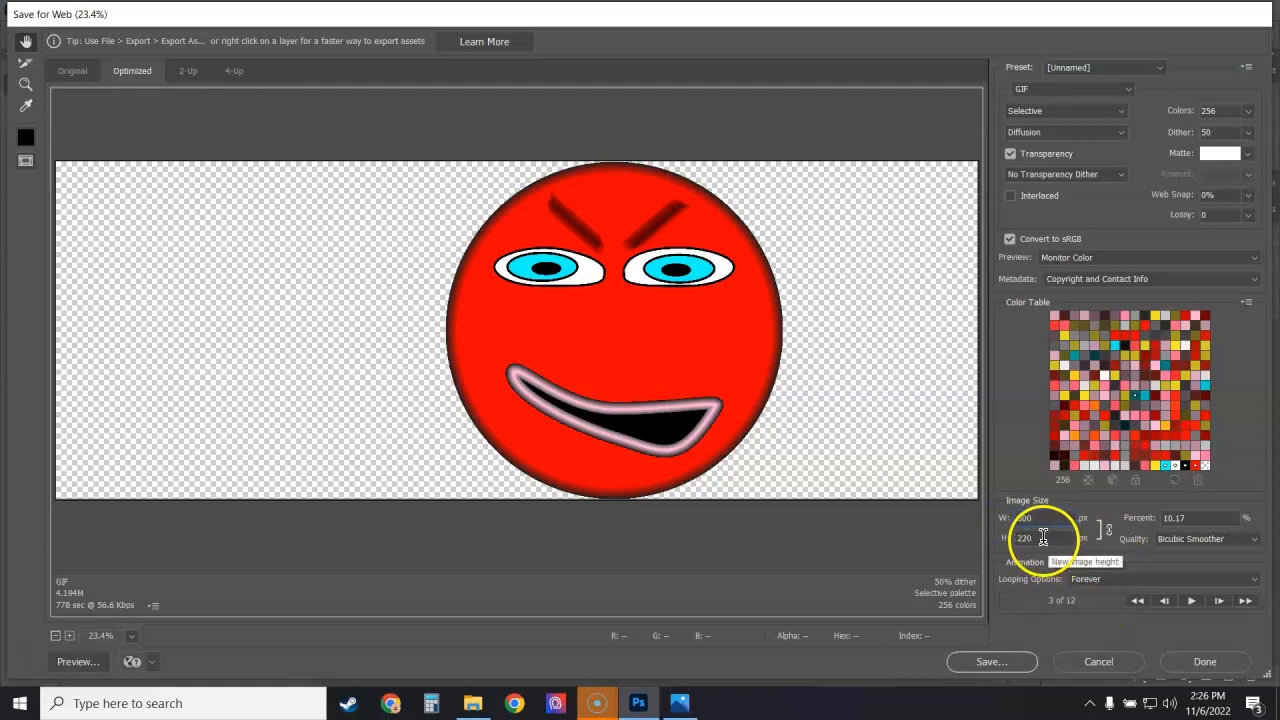
{"action": "left_click", "coordinate": [1058, 624]}
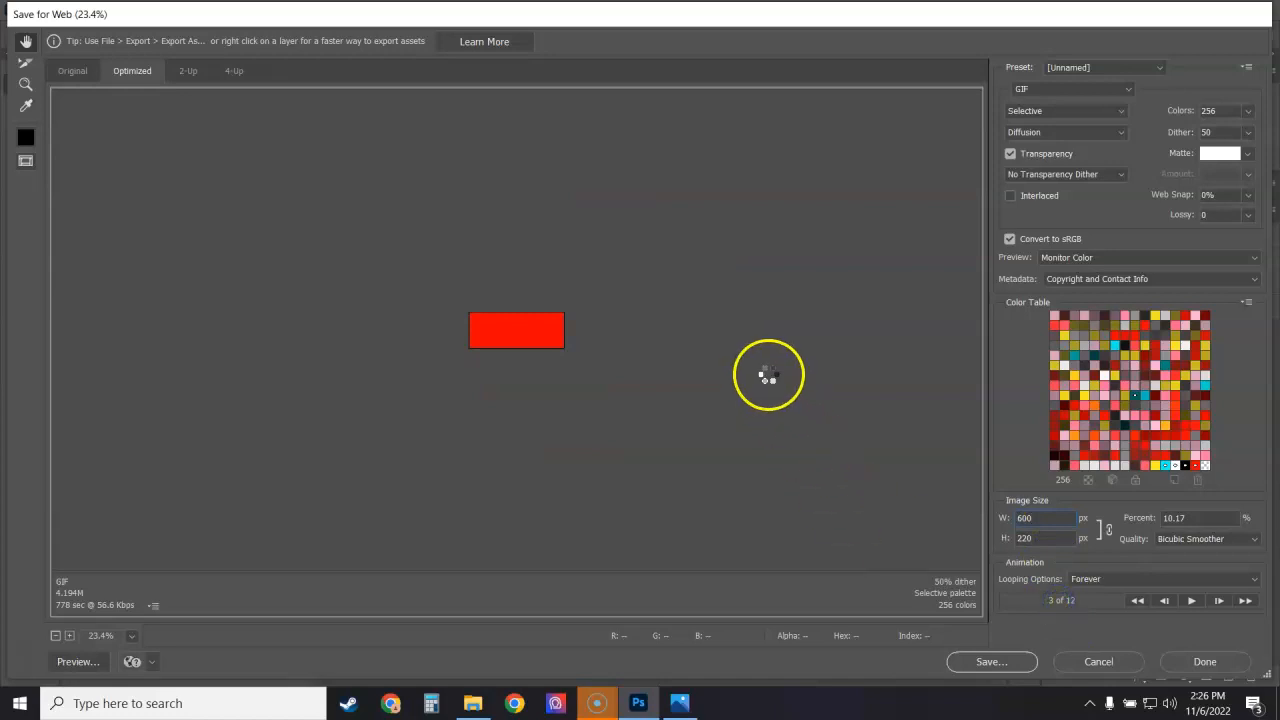
{"action": "left_click", "coordinate": [848, 409]}
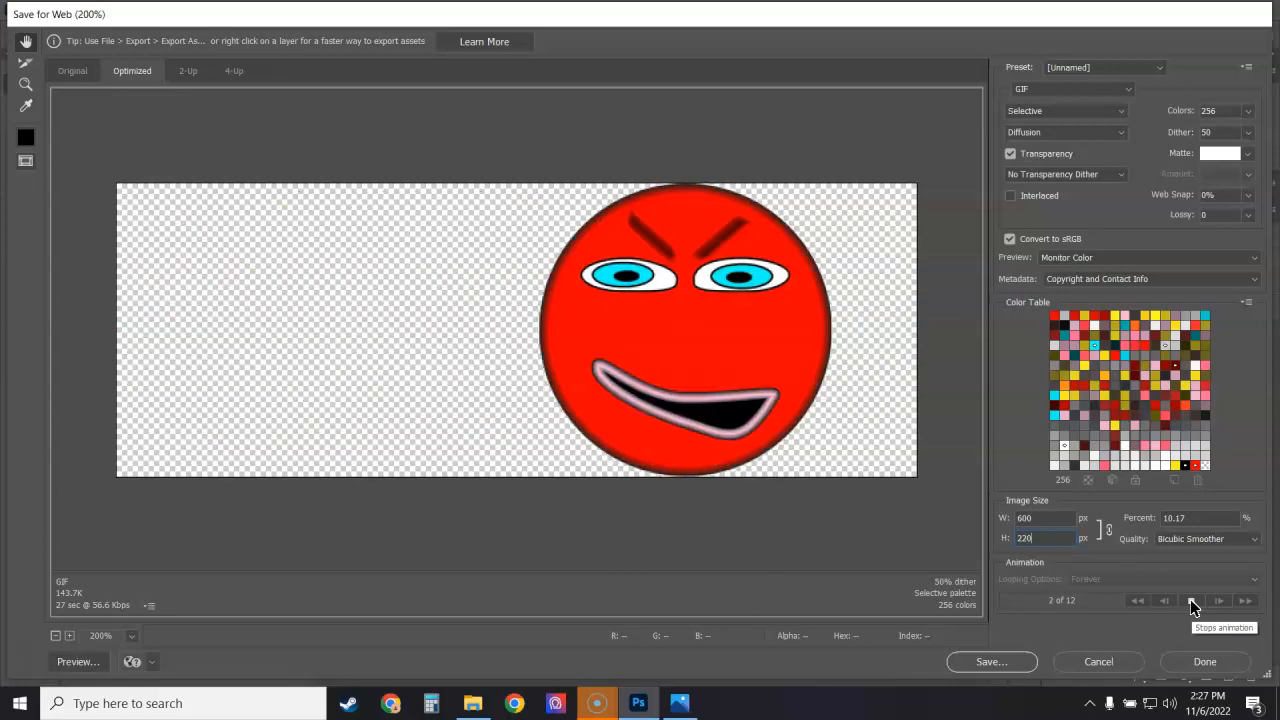
{"action": "left_click", "coordinate": [1190, 599]}
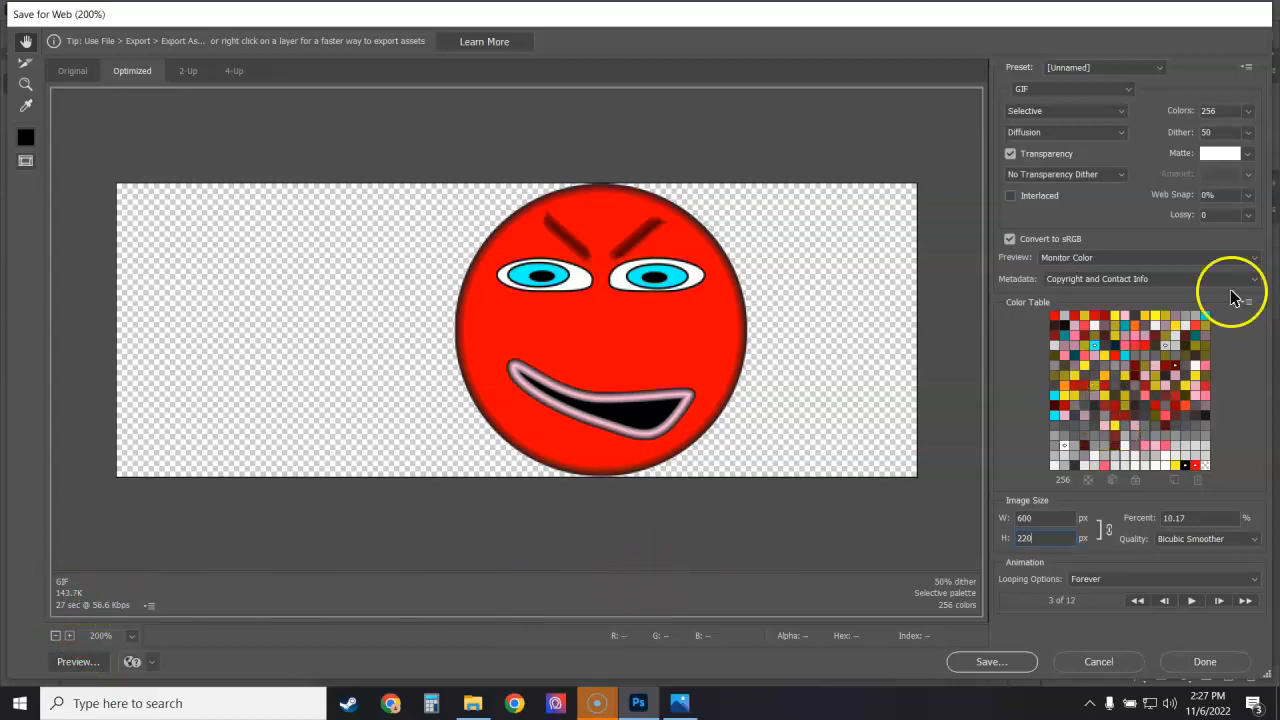
Try the GIF with 128 colors, preview the animation, and try 32 colors.
{"action": "left_click", "coordinate": [1248, 111]}
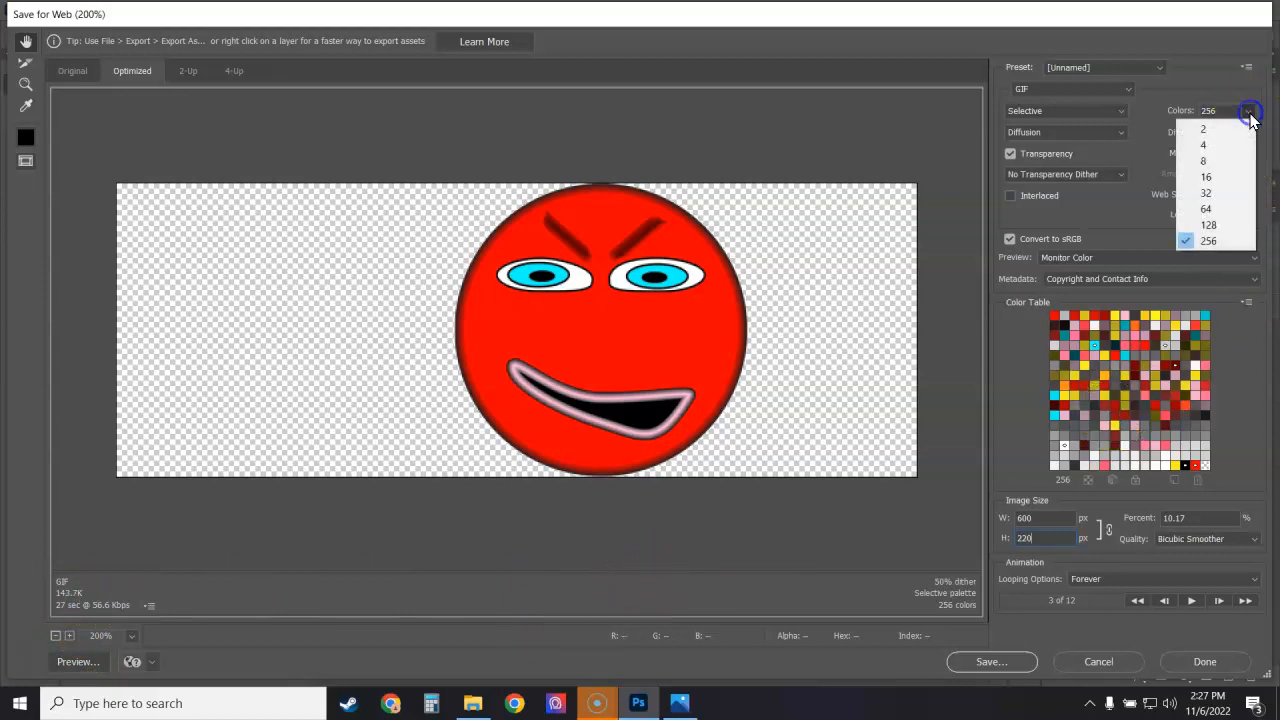
{"action": "left_click", "coordinate": [1230, 226]}
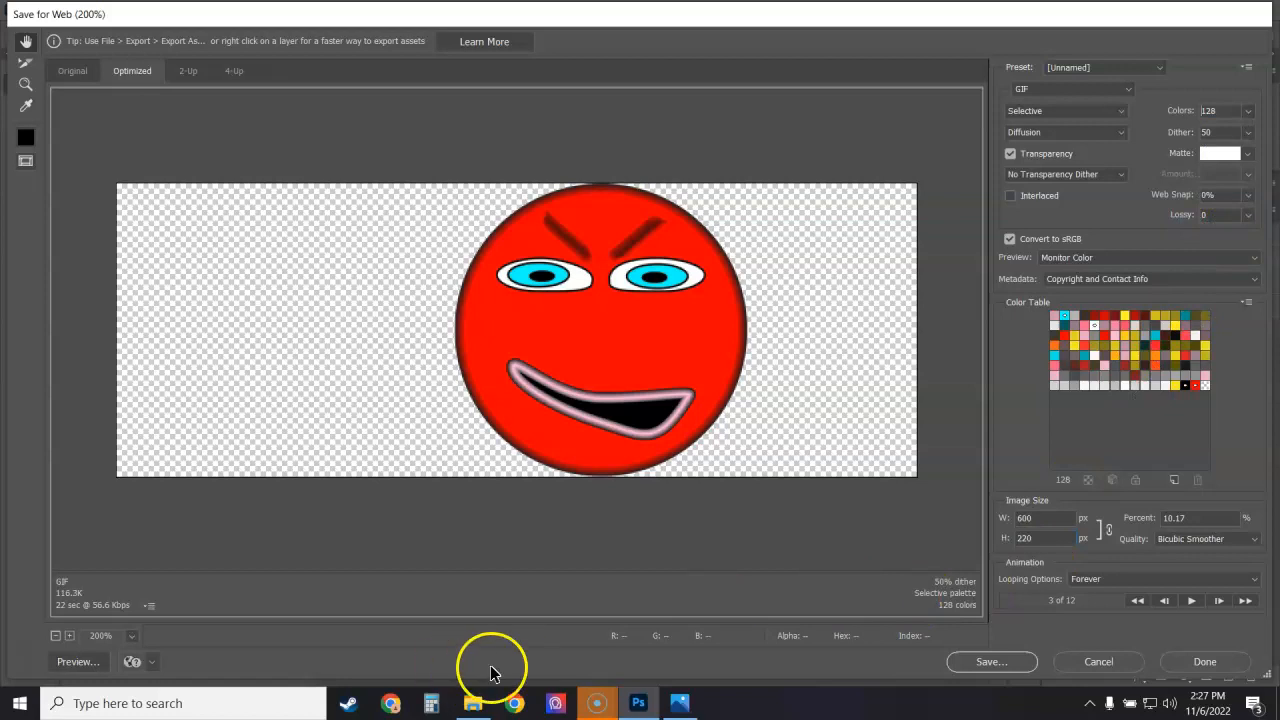
{"action": "left_click", "coordinate": [1189, 602]}
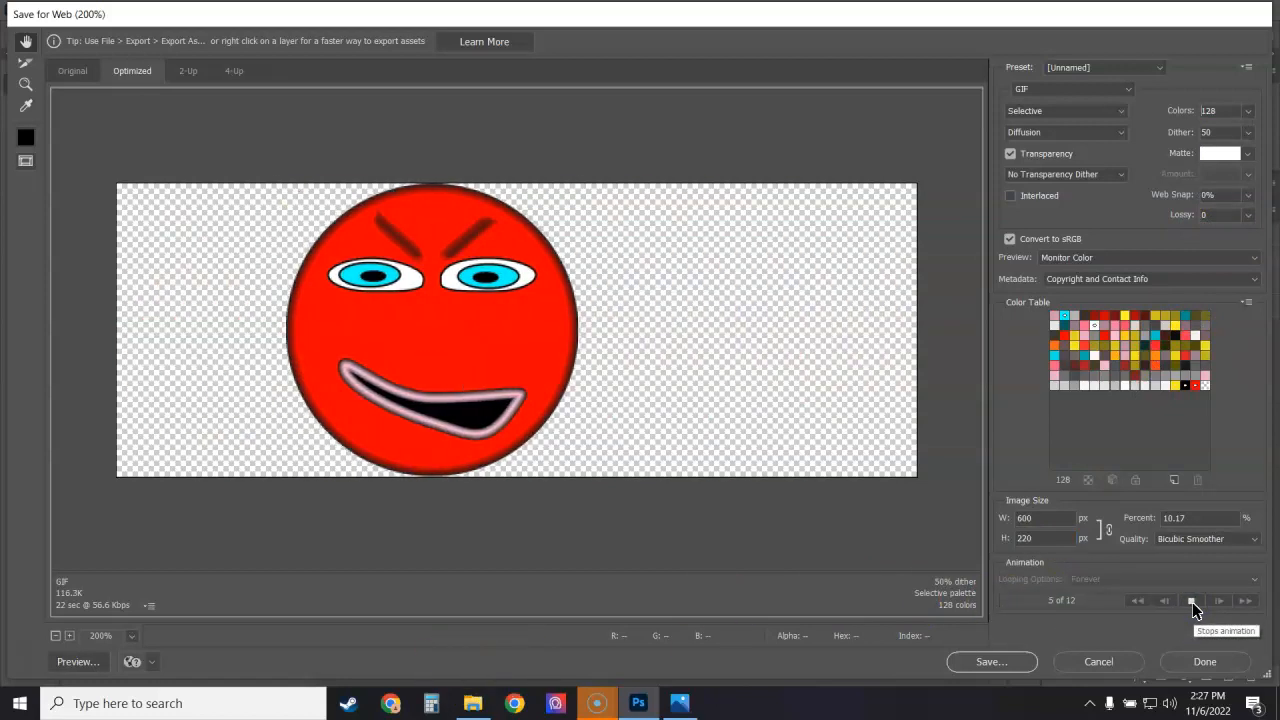
{"action": "left_click", "coordinate": [1192, 602]}
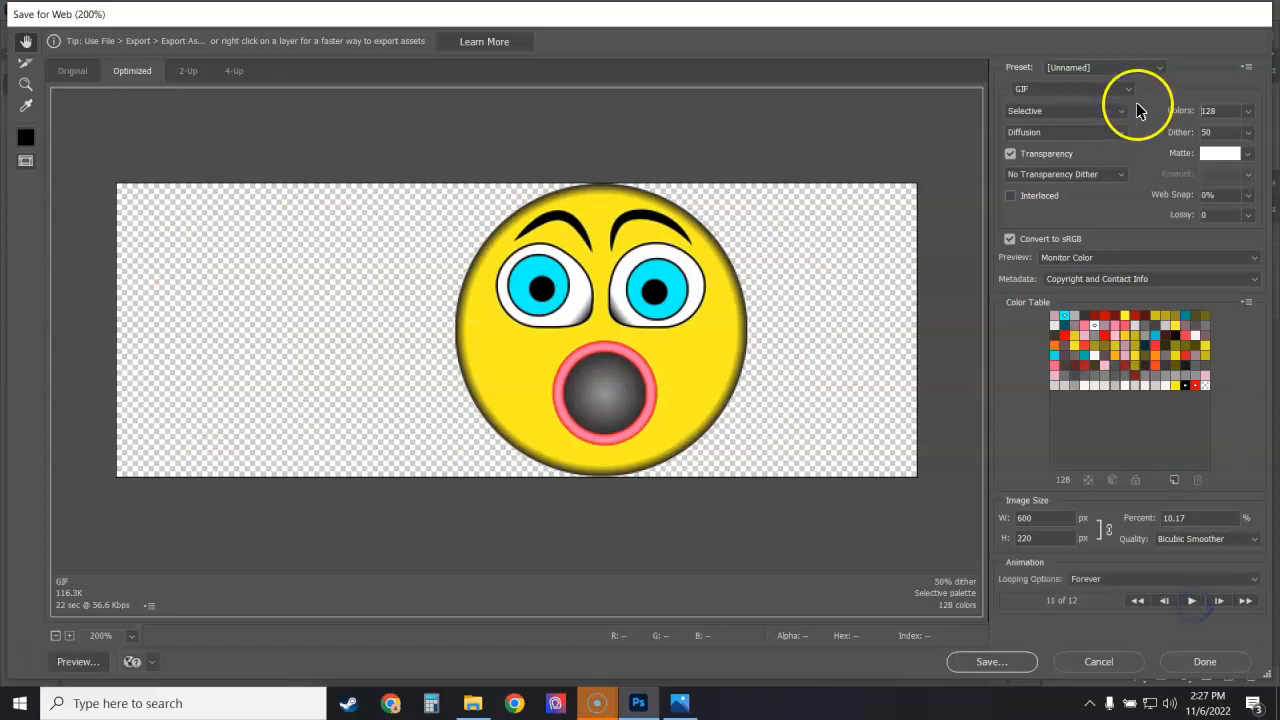
{"action": "left_click", "coordinate": [1247, 111]}
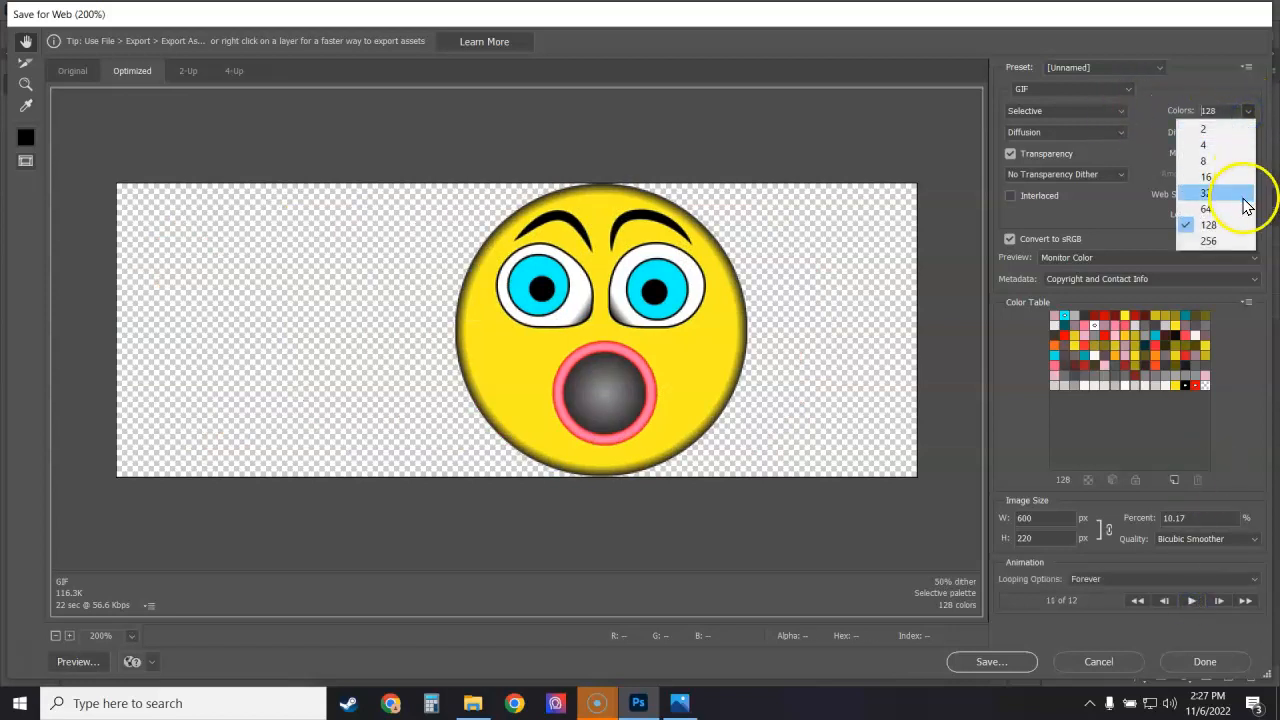
{"action": "left_click", "coordinate": [1244, 194]}
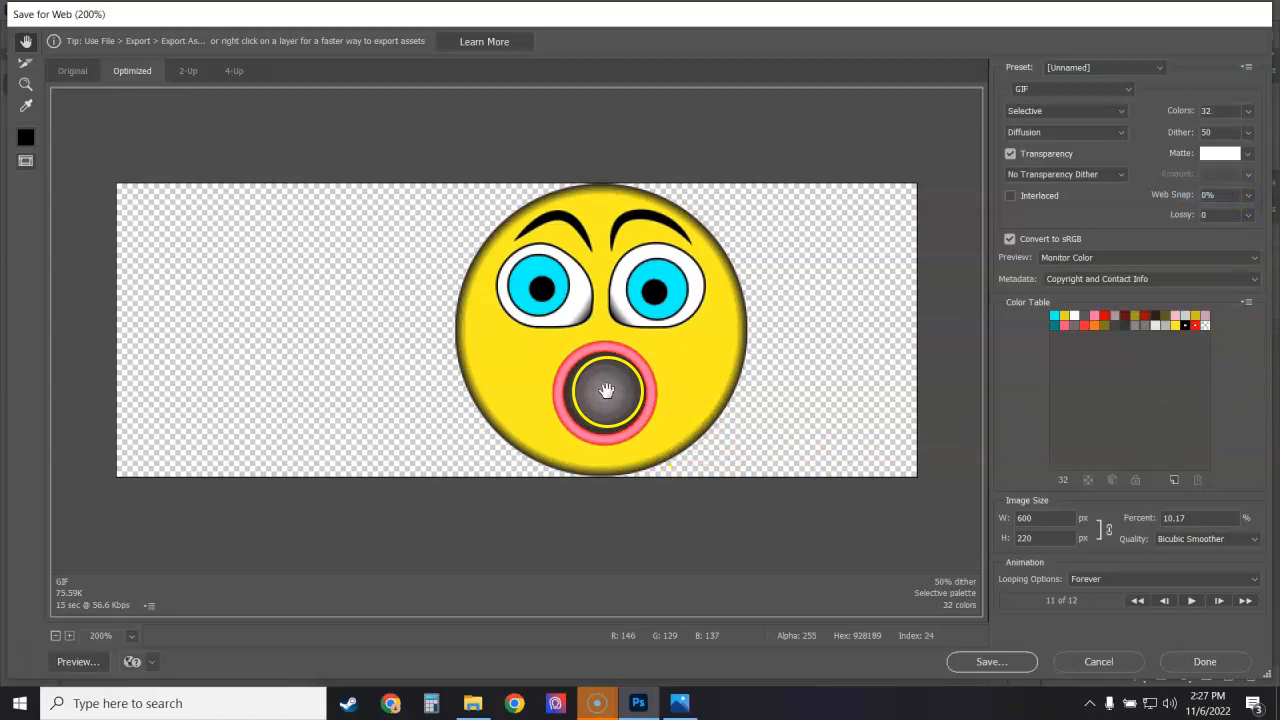
Set the GIF's color count to 64 and preview the animation.
{"action": "left_click", "coordinate": [1247, 111]}
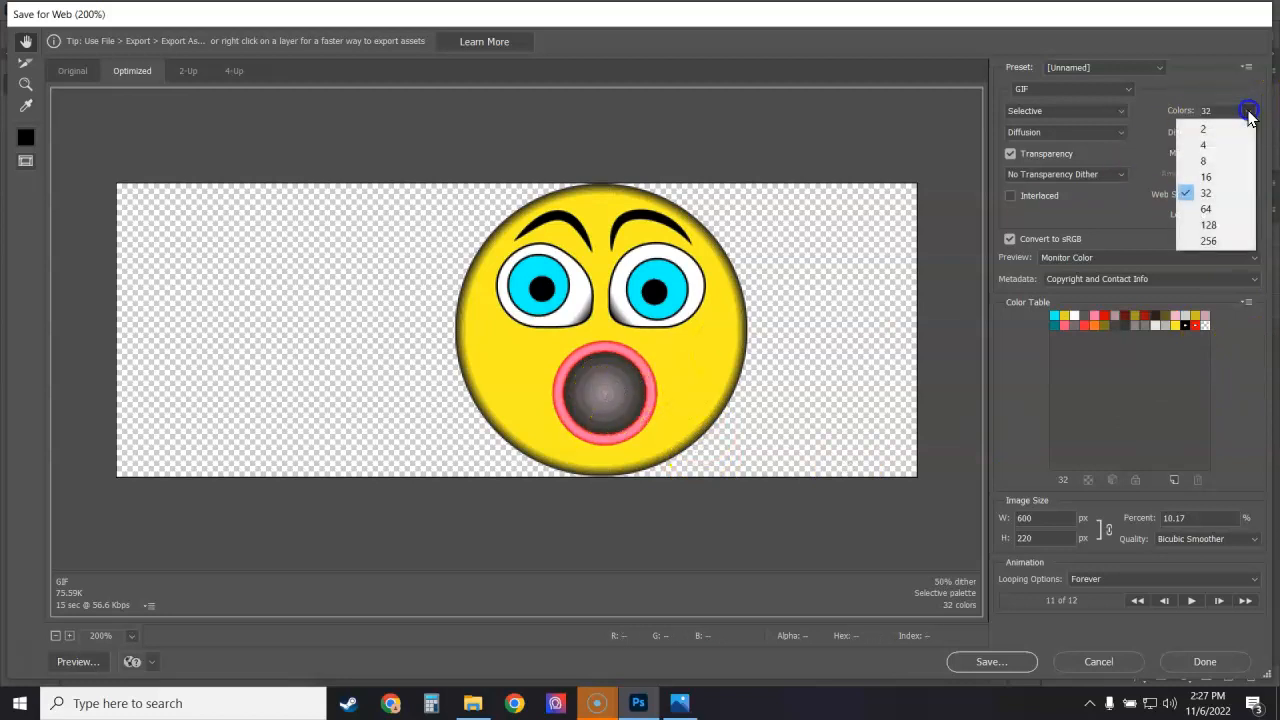
{"action": "left_click", "coordinate": [1235, 205]}
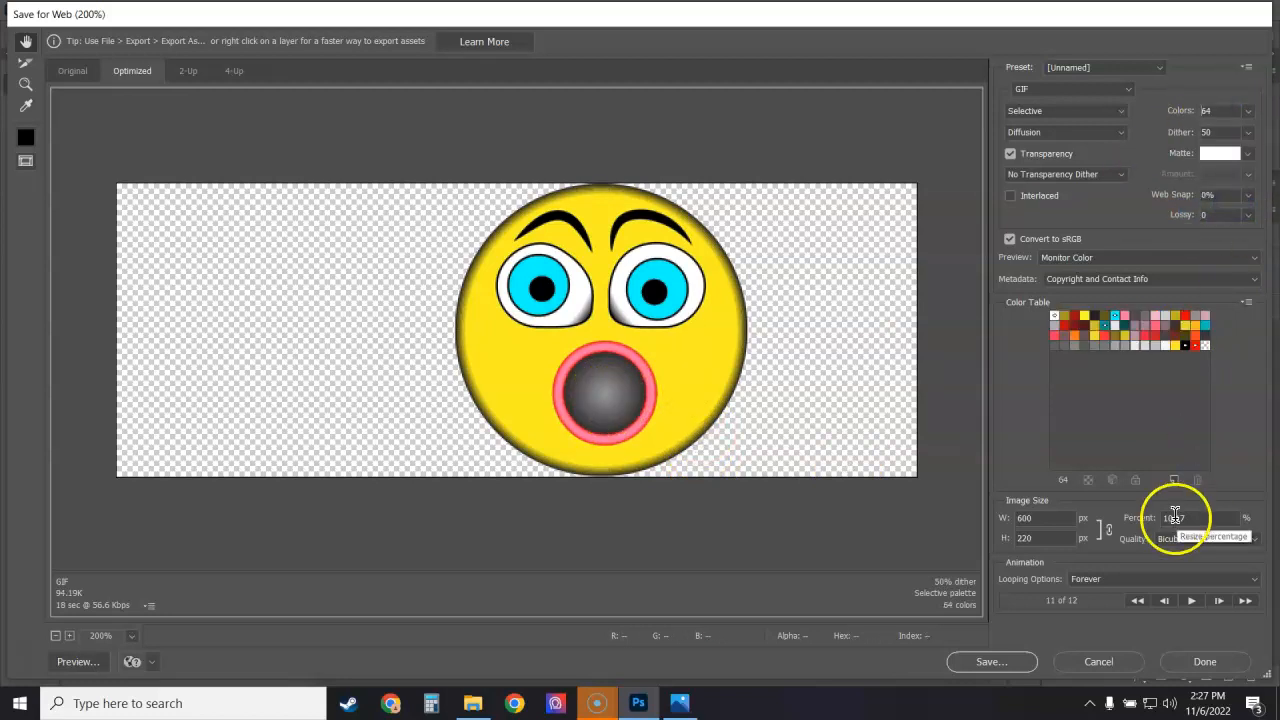
{"action": "left_click", "coordinate": [1193, 600]}
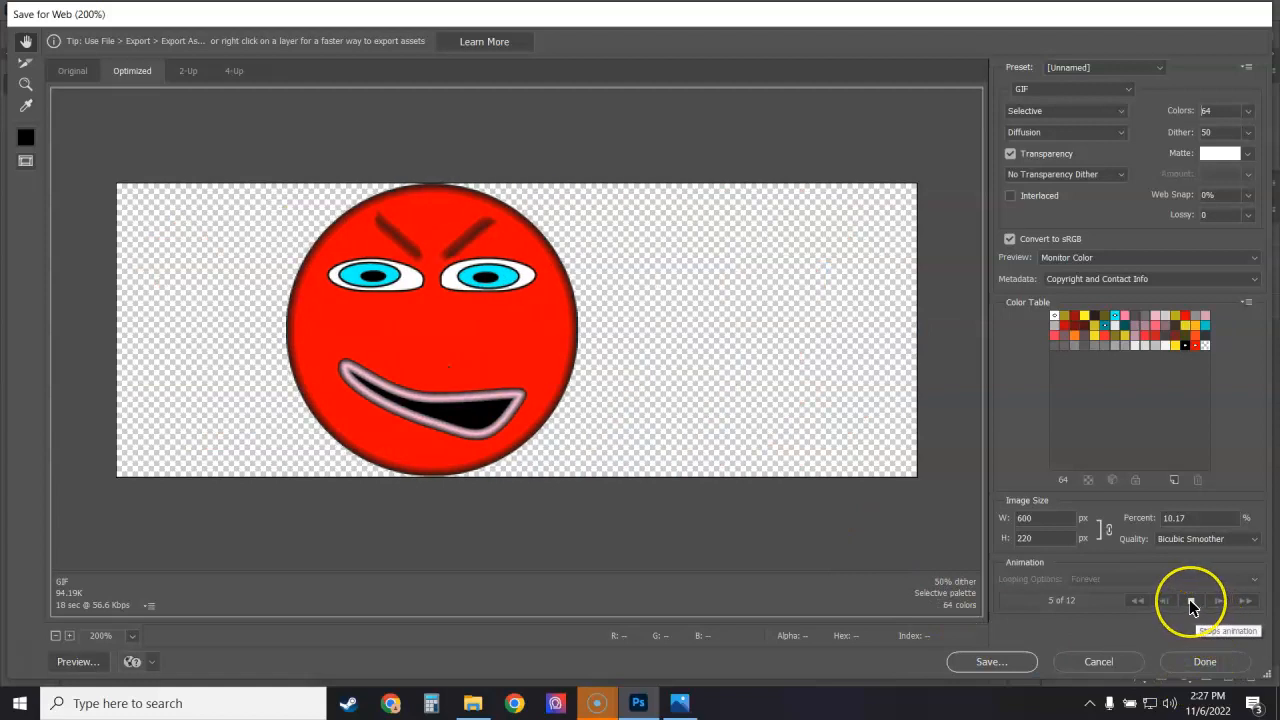
{"action": "left_click", "coordinate": [1190, 601]}
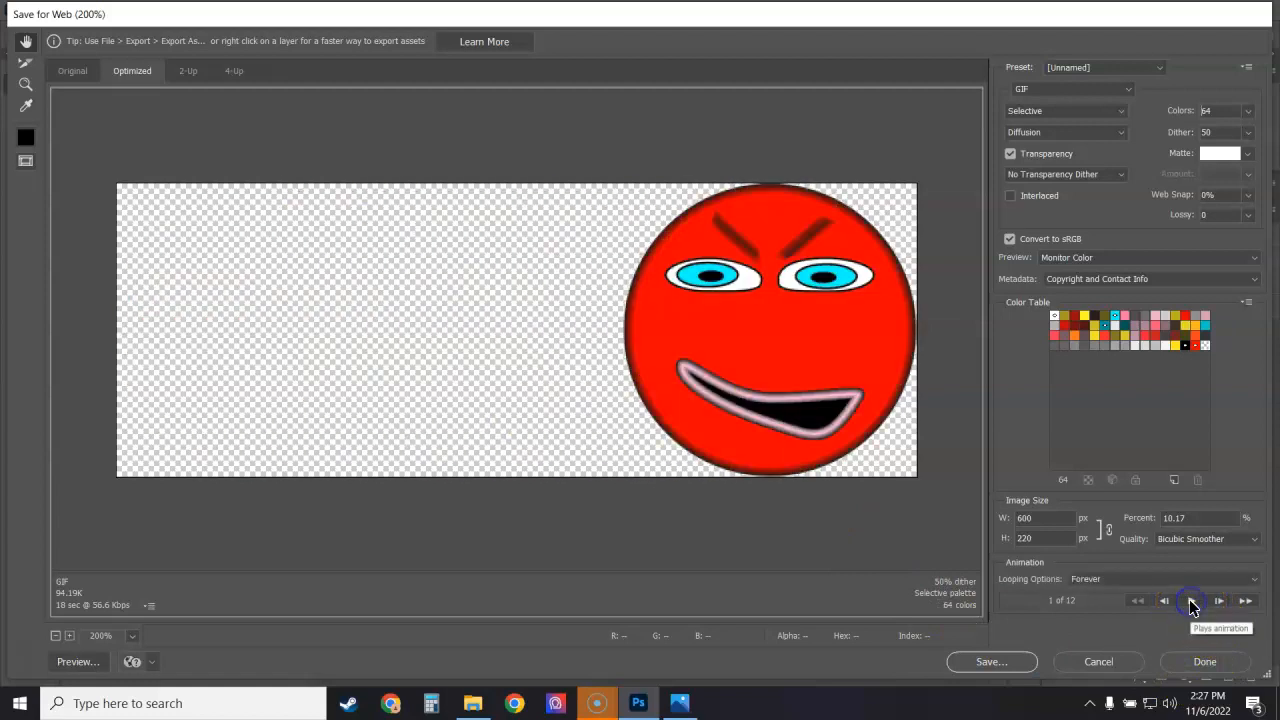
Save the GIF in the GIF Project folder, changing the title part of its file name to BouncyEmojis.
{"action": "left_click", "coordinate": [1018, 668]}
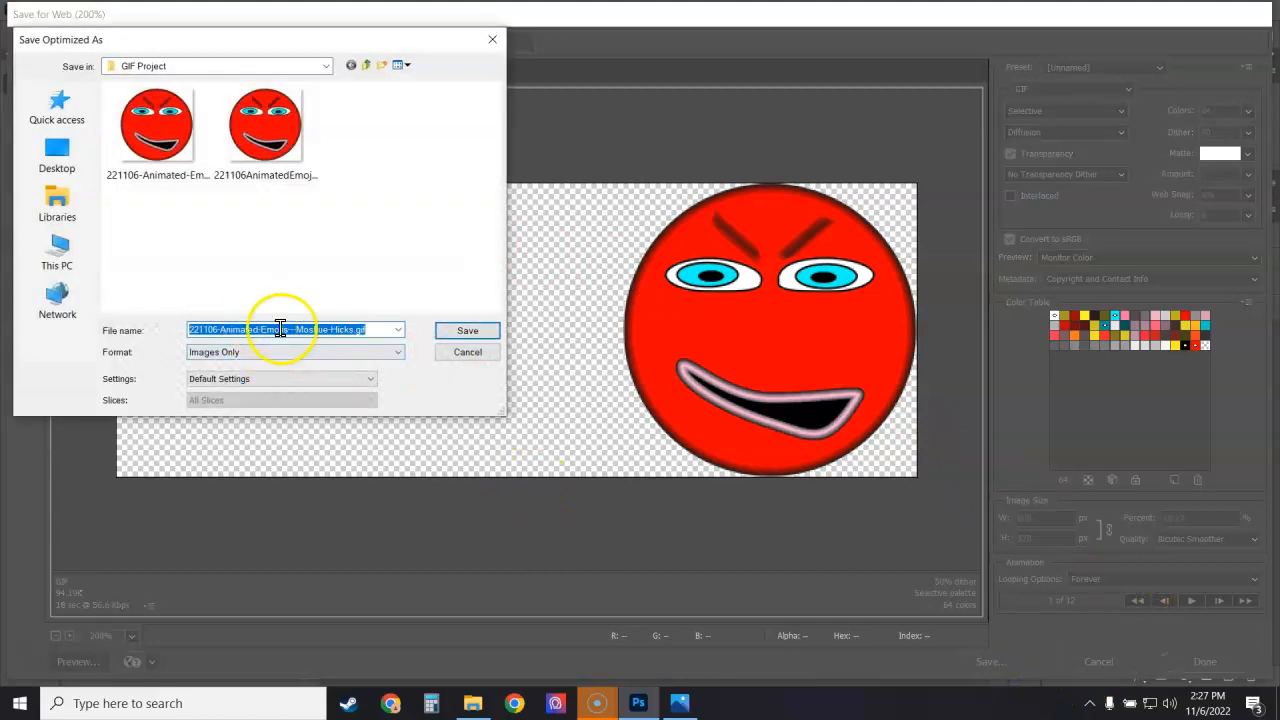
{"action": "left_click", "coordinate": [272, 330]}
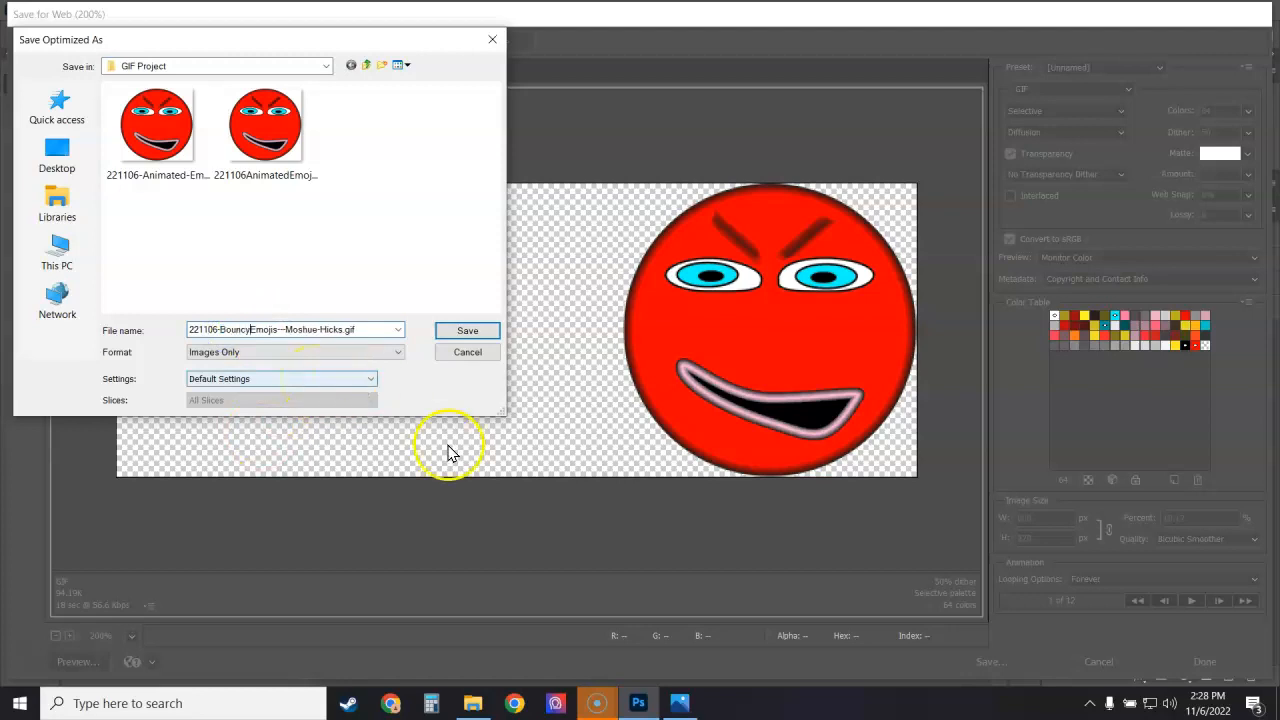
{"action": "left_click", "coordinate": [467, 331]}
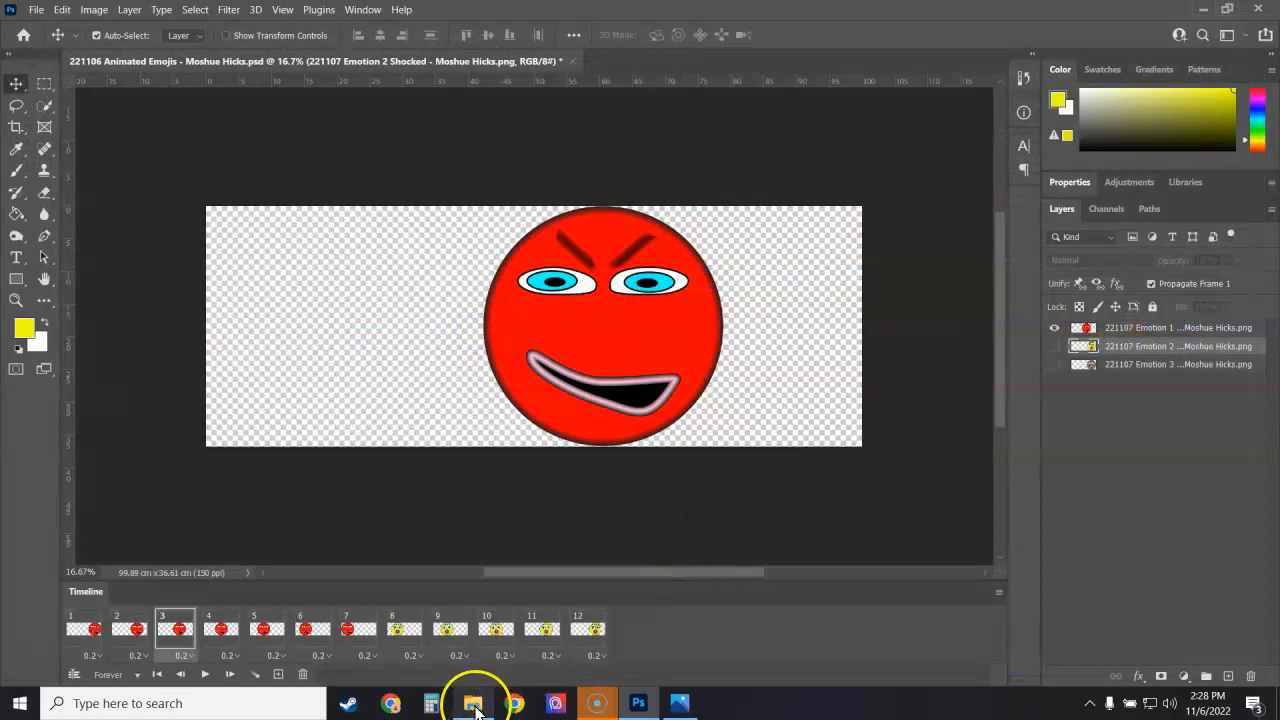
Switch to File Explorer and open the exported BouncyEmojis GIF from the GIF Project folder to check it.
{"action": "mouse_move", "coordinate": [476, 710]}
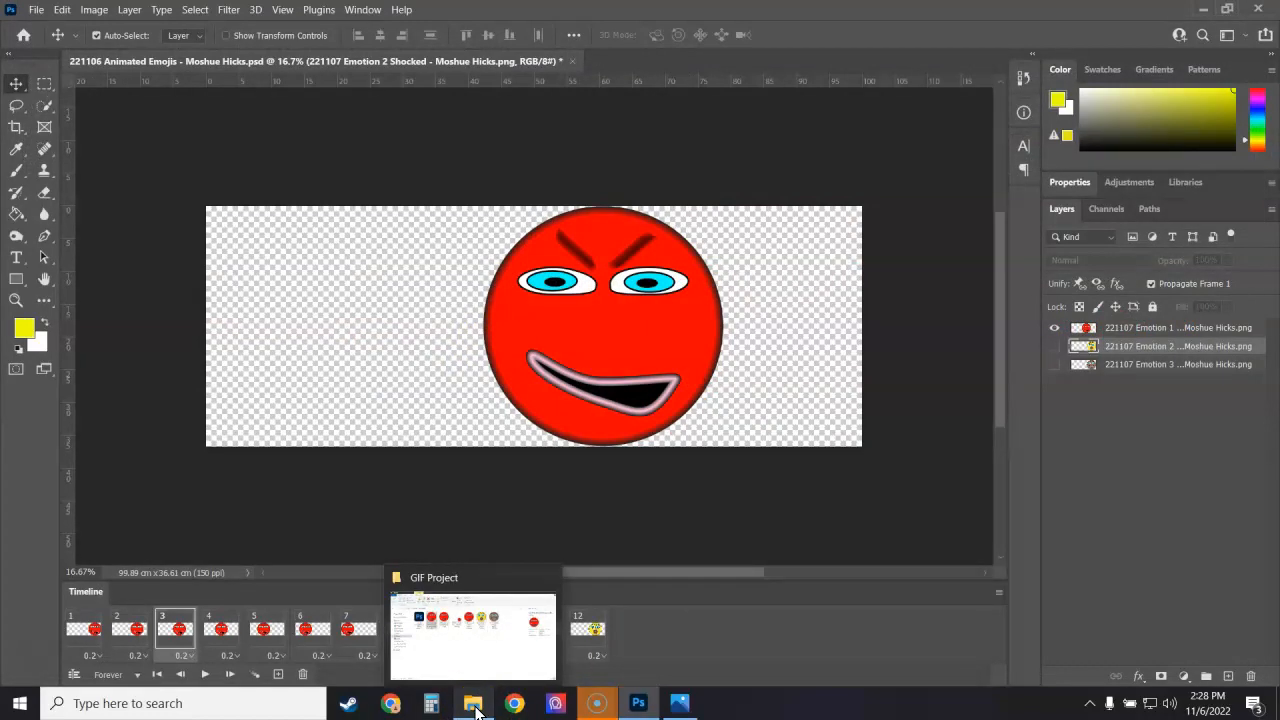
{"action": "left_click", "coordinate": [476, 710]}
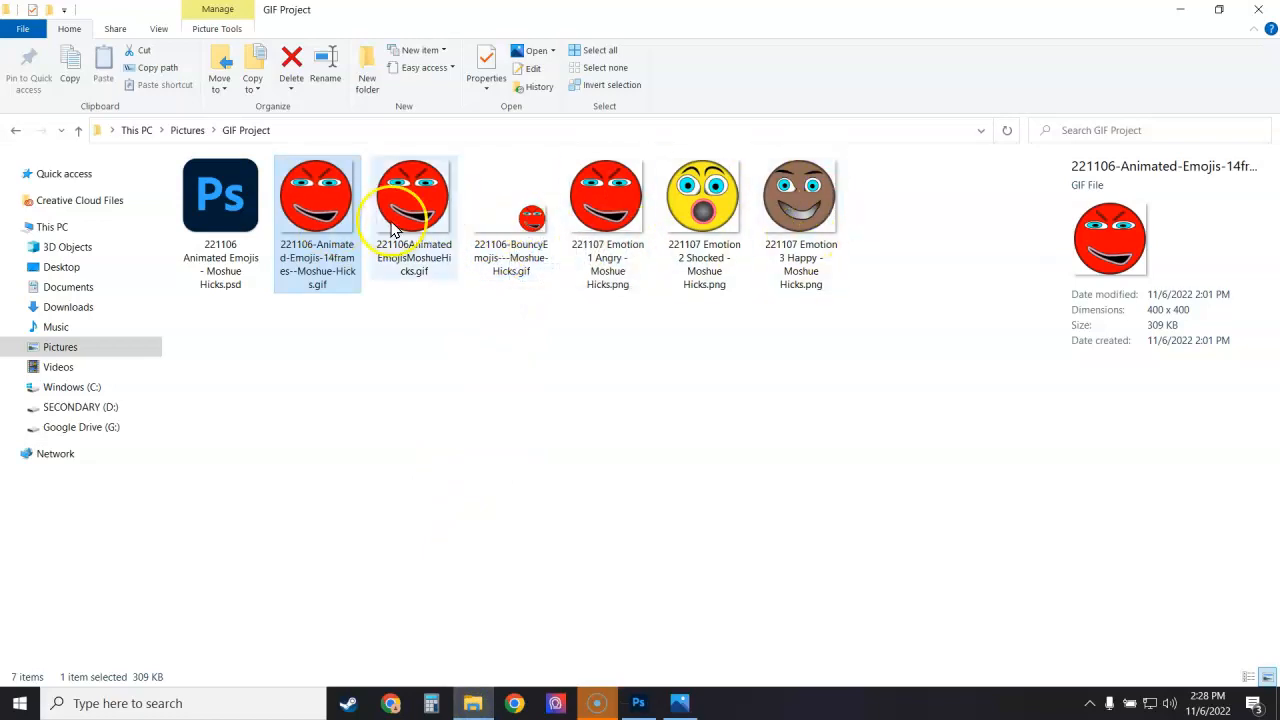
{"action": "double_click", "coordinate": [519, 224]}
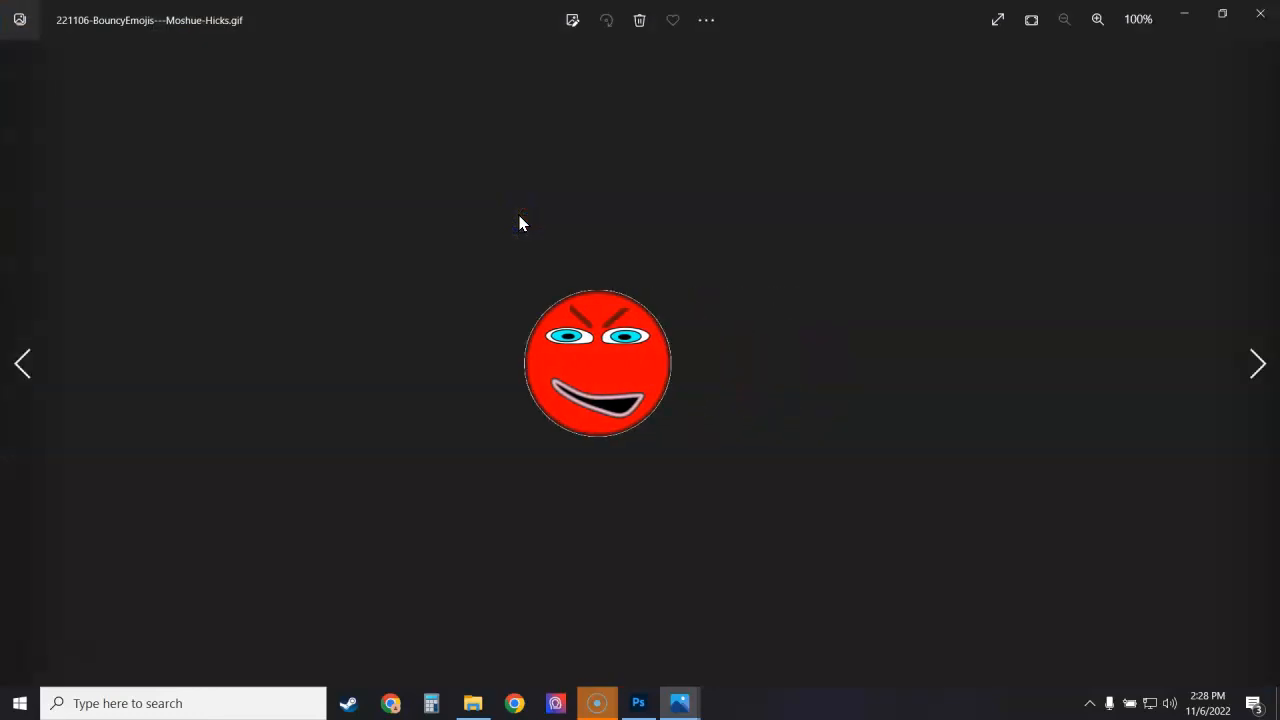